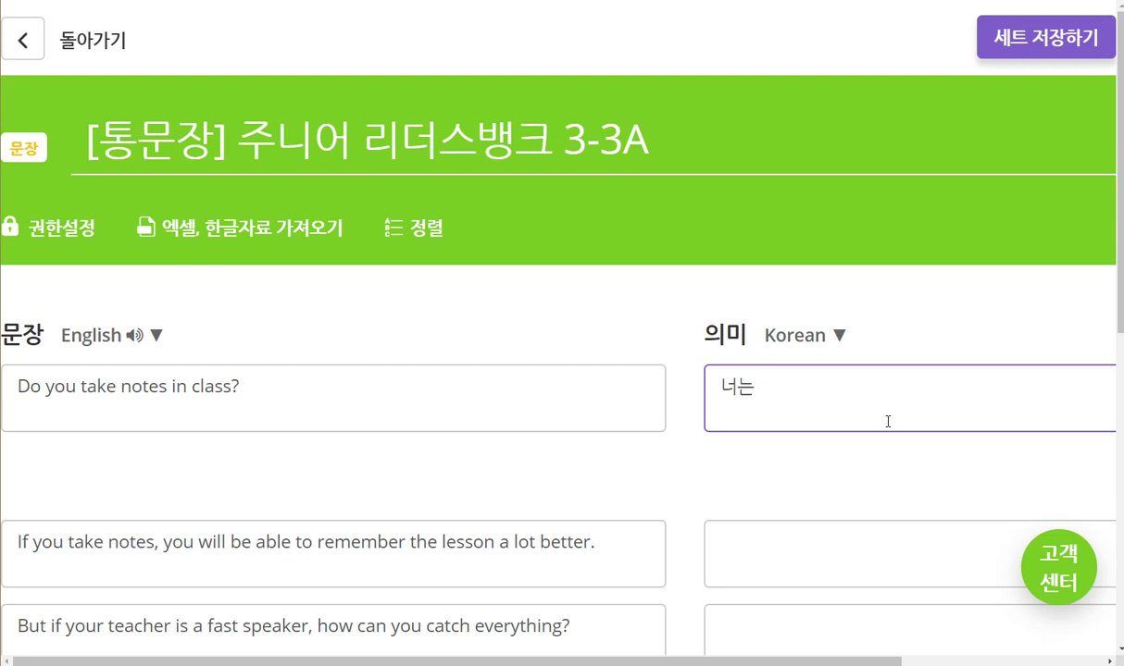
- Continue the Korean meaning of "Do you take notes in class?" after "너는" with "수업 중에 필기 할 수 있니?"
{"action": "type", "text": "ㅅ수업 중에 /"}
{"action": "key", "text": "BackSpace"}
{"action": "type", "text": "필기 할  수"}
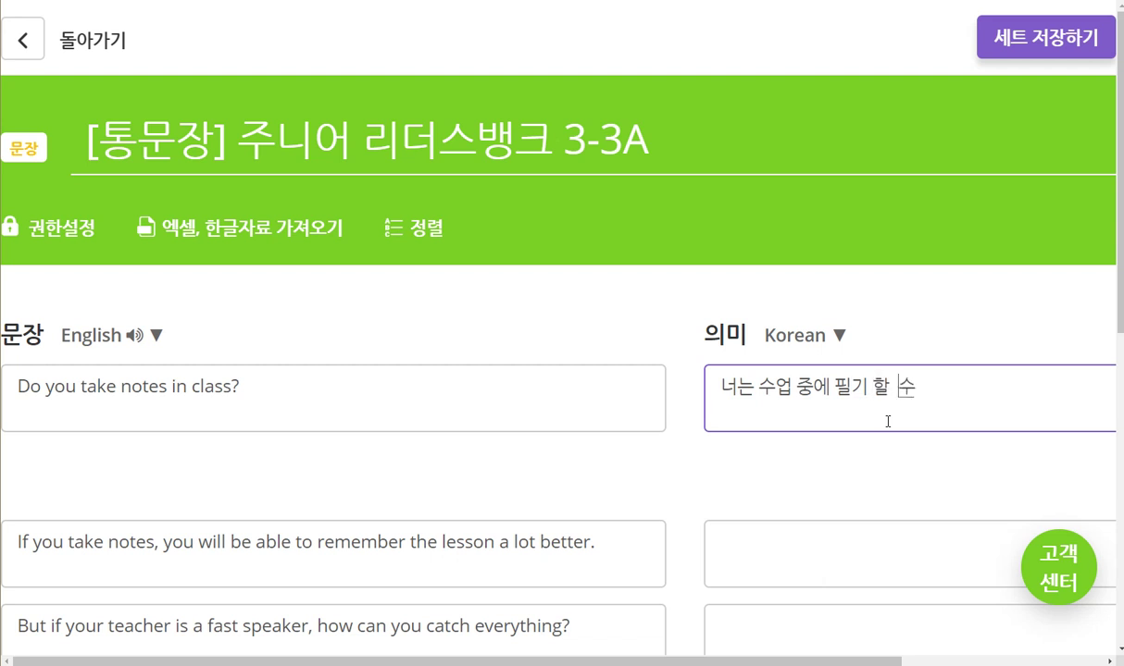
{"action": "type", "text": " 있니?"}
- Replace "할 수 있니" in the first sentence's meaning with "하니", joined directly to "필기"
{"action": "key", "text": "Left"}
{"action": "key", "text": "Left"}
{"action": "key", "text": "Left"}
{"action": "key", "text": "Left"}
{"action": "key", "text": "Left"}
{"action": "key", "text": "Left"}
{"action": "key", "text": "Left"}
{"action": "key", "text": "shift+Right"}
{"action": "key", "text": "shift+Right"}
{"action": "key", "text": "shift+Right"}
{"action": "key", "text": "shift+Right"}
{"action": "key", "text": "shift+Right"}
{"action": "key", "text": "shift+Right"}
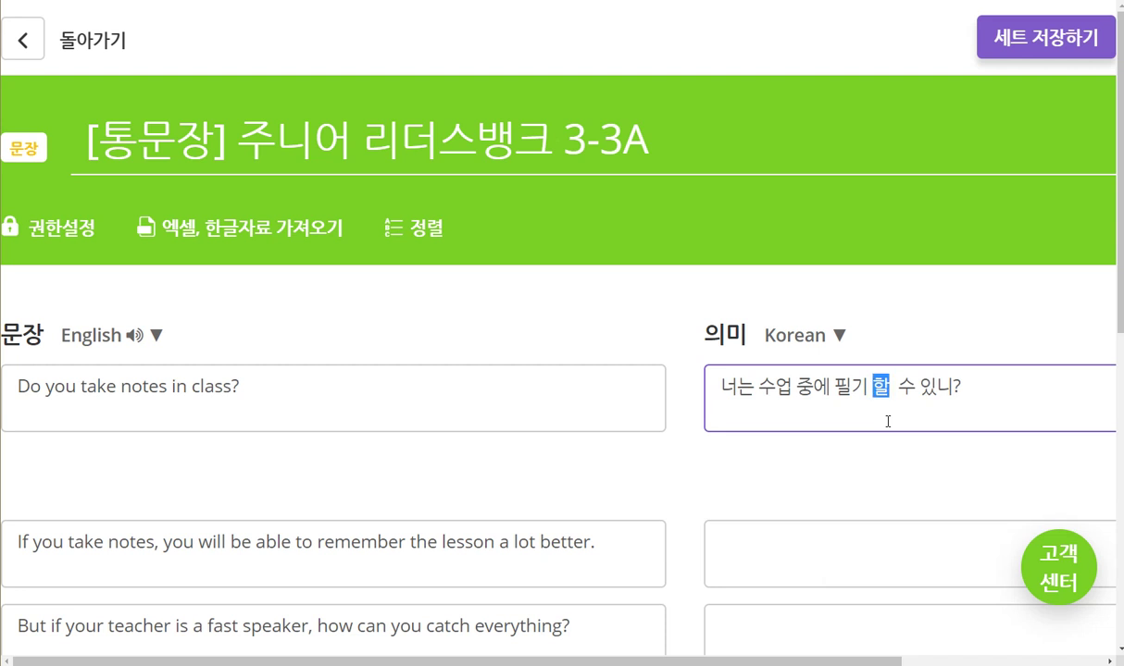
{"action": "type", "text": "하니"}
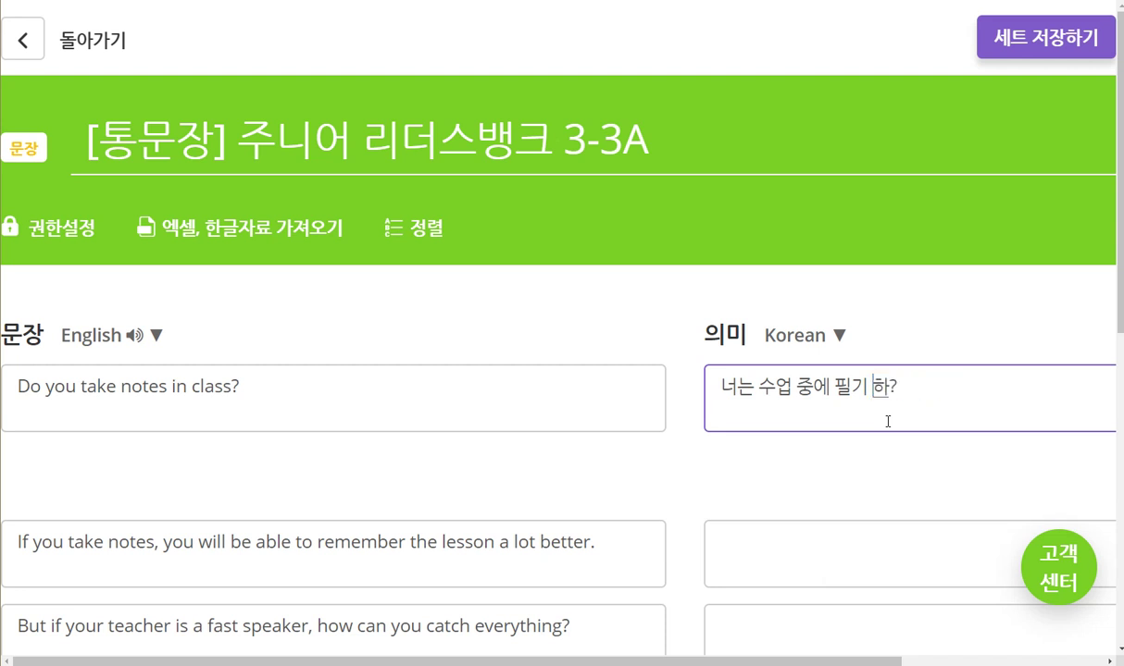
{"action": "key", "text": "BackSpace"}
{"action": "key", "text": "BackSpace"}
{"action": "key", "text": "BackSpace"}
{"action": "key", "text": "BackSpace"}
{"action": "type", "text": "ㅎㅏ니"}
- Move "수업 중에" to the end of the first meaning after a slash, giving "너는 필기하니? / 수업 중에"
{"action": "key", "text": "Left"}
{"action": "key", "text": "Left"}
{"action": "key", "text": "Left"}
{"action": "key", "text": "Left"}
{"action": "key", "text": "Left"}
{"action": "key", "text": "Left"}
{"action": "key", "text": "Left"}
{"action": "key", "text": "Left"}
{"action": "key", "text": "Left"}
{"action": "key", "text": "Left"}
{"action": "key", "text": "ctrl+shift+Right"}
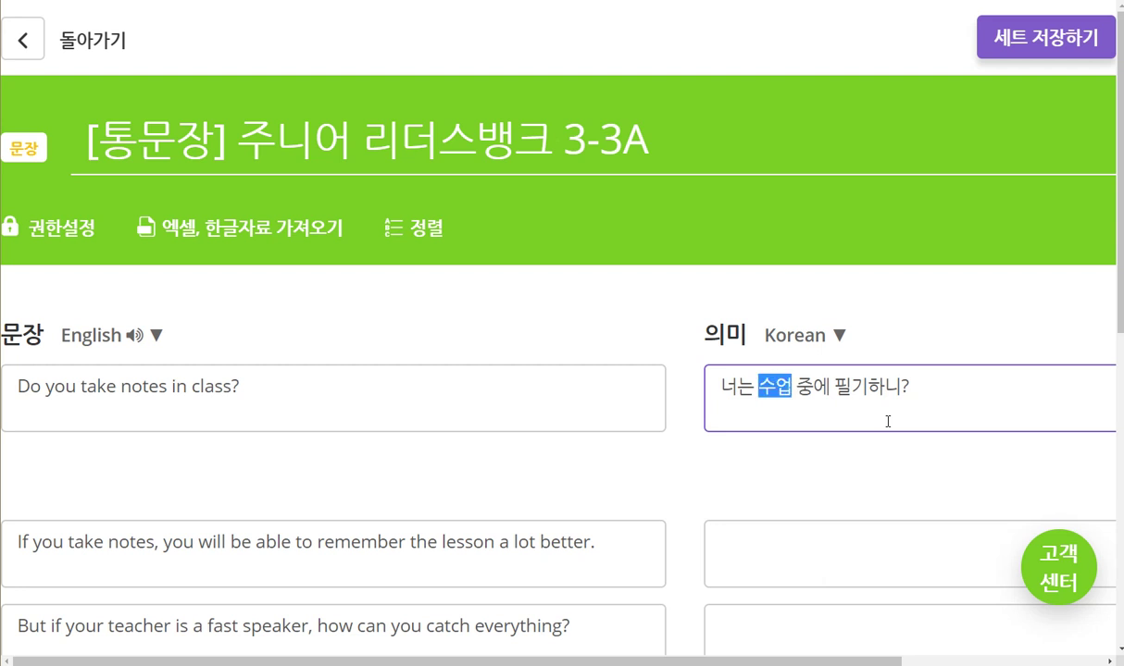
{"action": "key", "text": "ctrl+shift+Right"}
{"action": "key", "text": "ctrl+c"}
{"action": "key", "text": "BackSpace"}
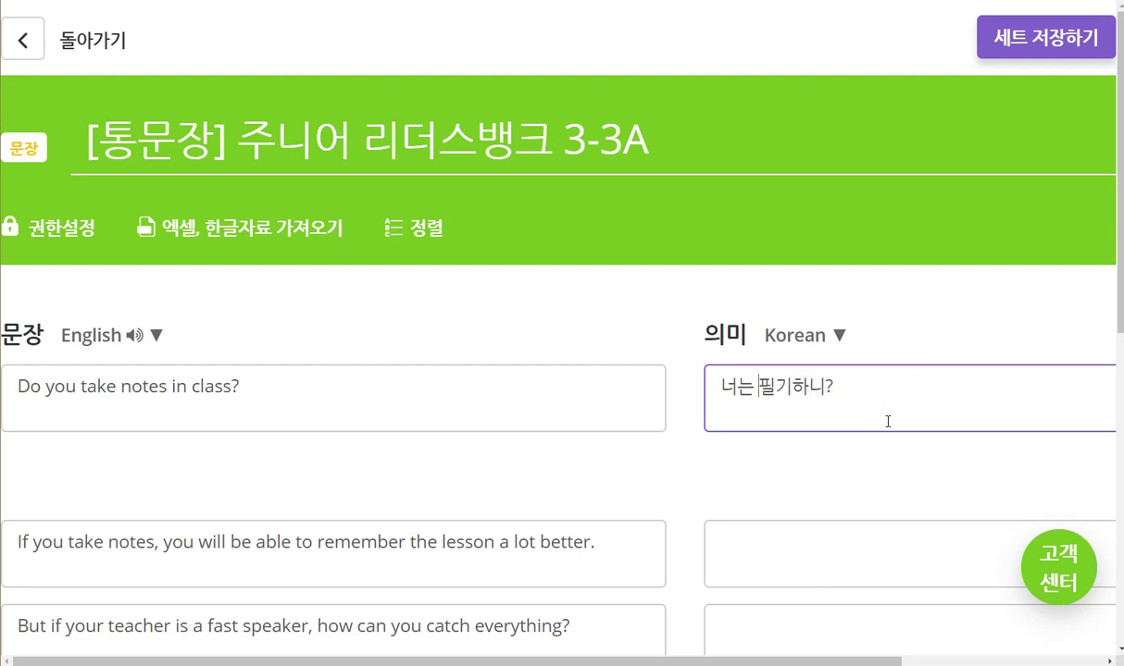
{"action": "key", "text": "End"}
{"action": "type", "text": "/"}
{"action": "key", "text": "ctrl+v"}
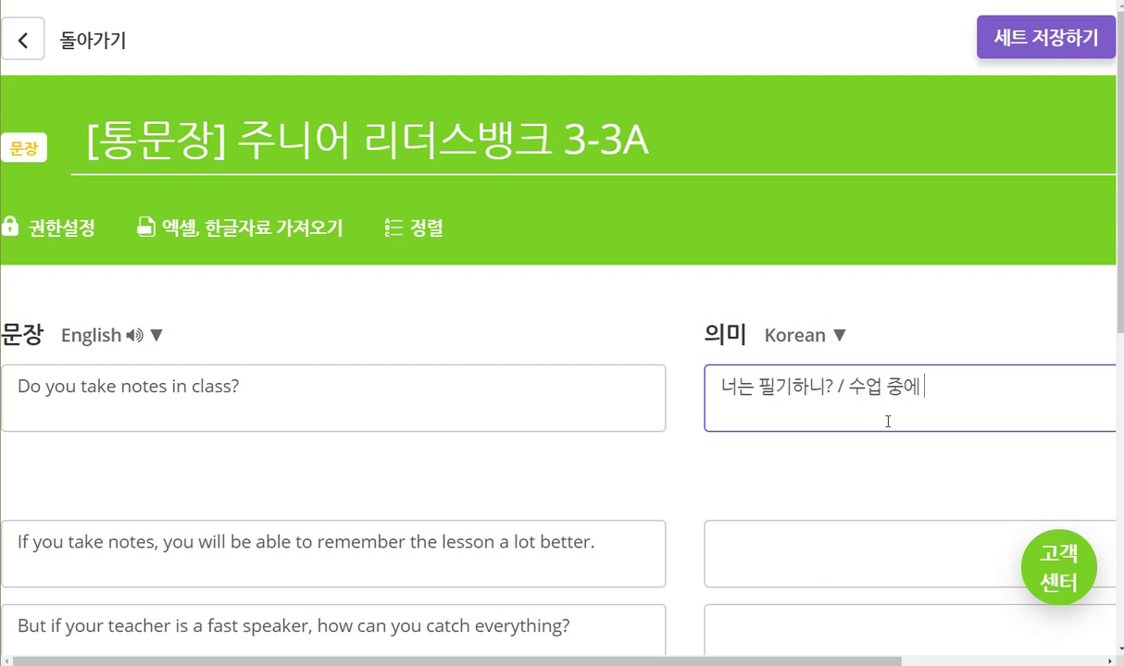
- Enter "만약에 너는 필기하면, 기억할 수 있을 것이다." as the meaning of the second sentence
{"action": "key", "text": "Return"}
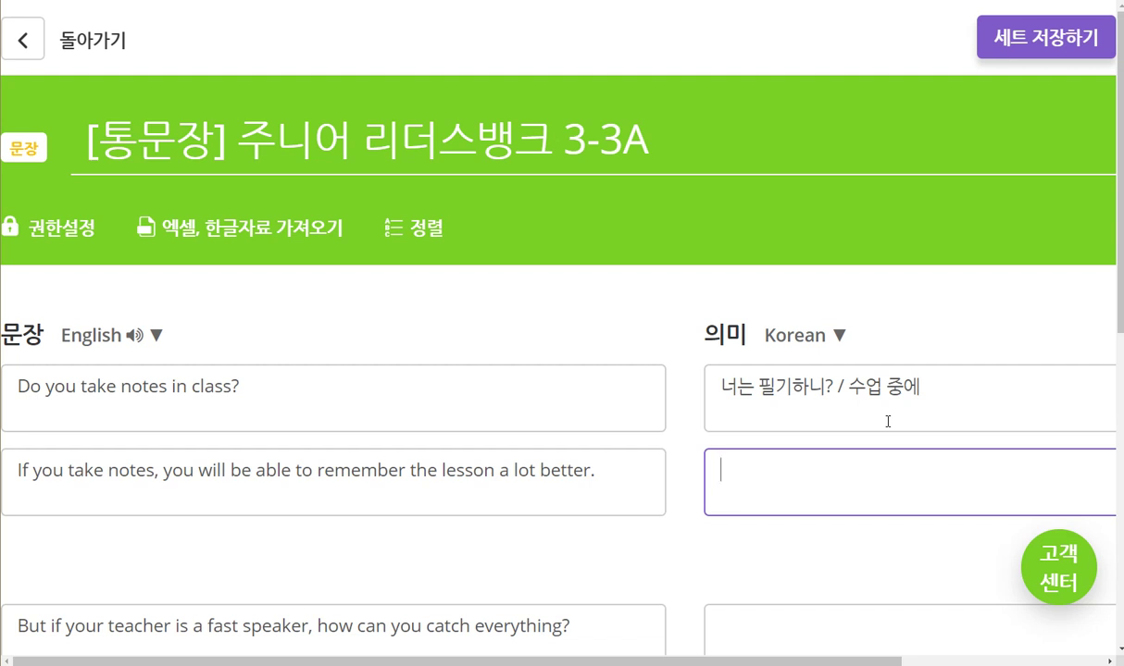
{"action": "type", "text": "만약에 너는"}
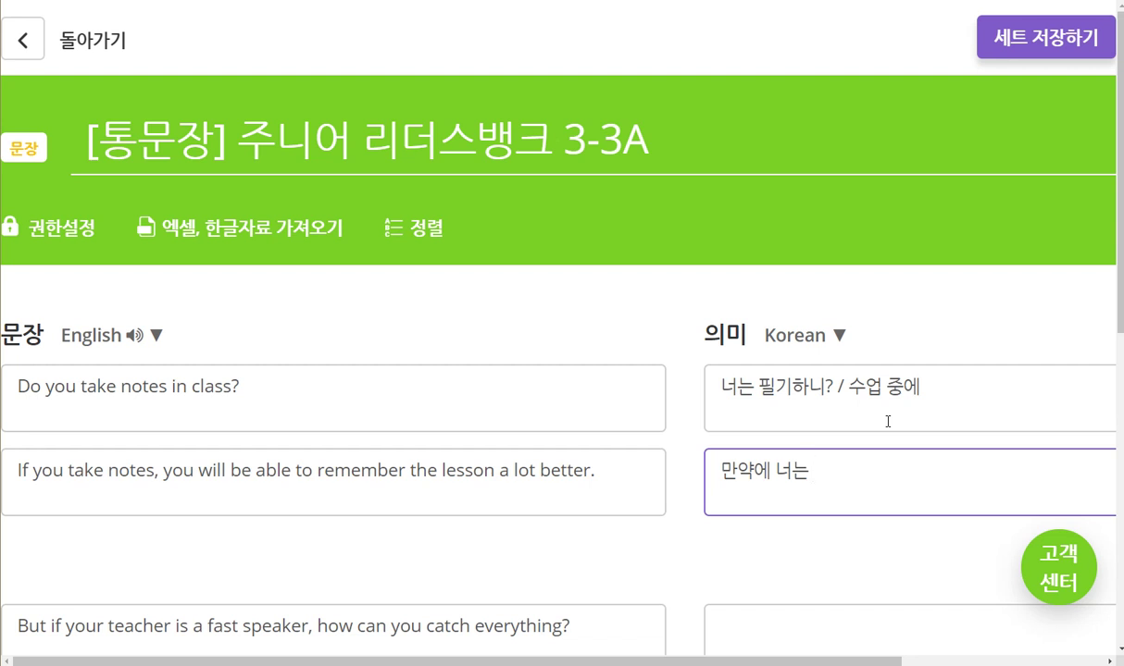
{"action": "type", "text": "필기하다"}
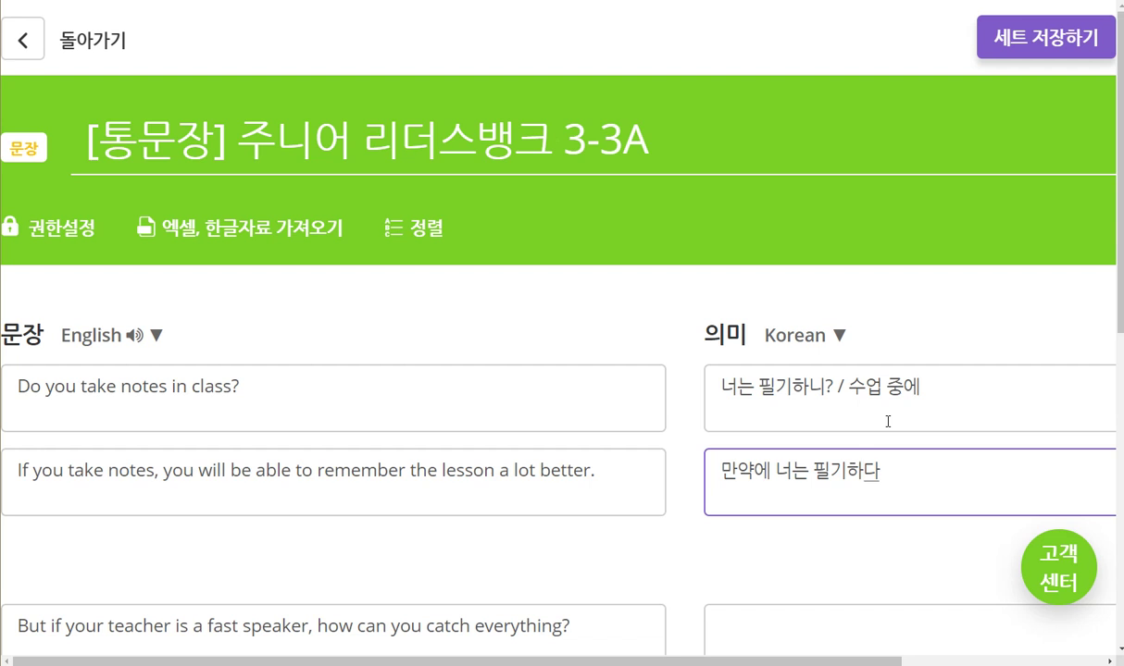
{"action": "type", "text": ","}
{"action": "key", "text": "BackSpace"}
{"action": "key", "text": "BackSpace"}
{"action": "type", "text": "며ㄴ, 너는"}
{"action": "key", "text": "BackSpace"}
{"action": "key", "text": "BackSpace"}
{"action": "type", "text": "기억할 ㅅ"}
{"action": "type", "text": "ㅜ 있을 것ㄷ"}
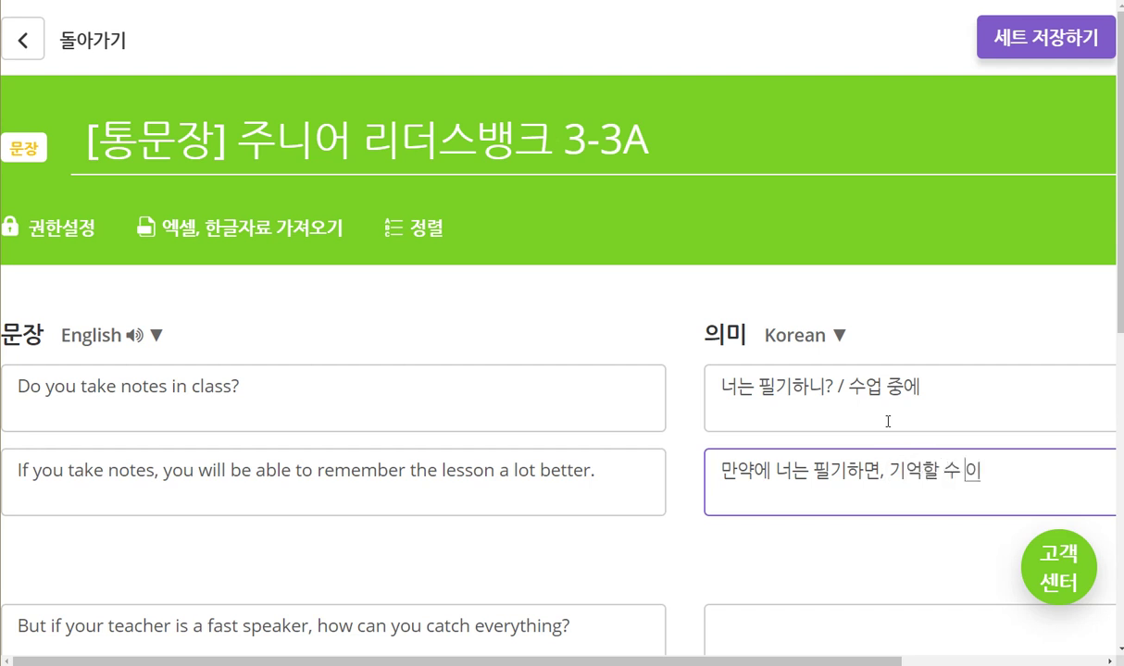
{"action": "key", "text": "BackSpace"}
{"action": "key", "text": "BackSpace"}
{"action": "type", "text": "이다."}
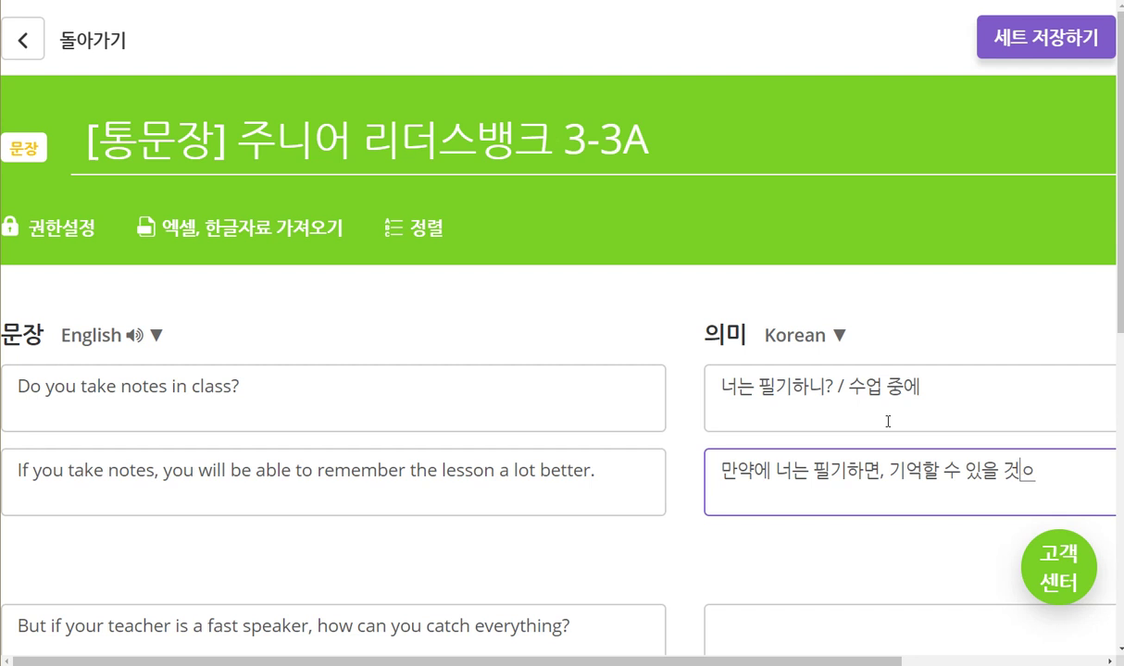
- Append "/ 그 수업에서 / 더 낫" to the second sentence's meaning
{"action": "type", "text": " /"}
{"action": "type", "text": "그 없"}
{"action": "key", "text": "BackSpace"}
{"action": "type", "text": "수업"}
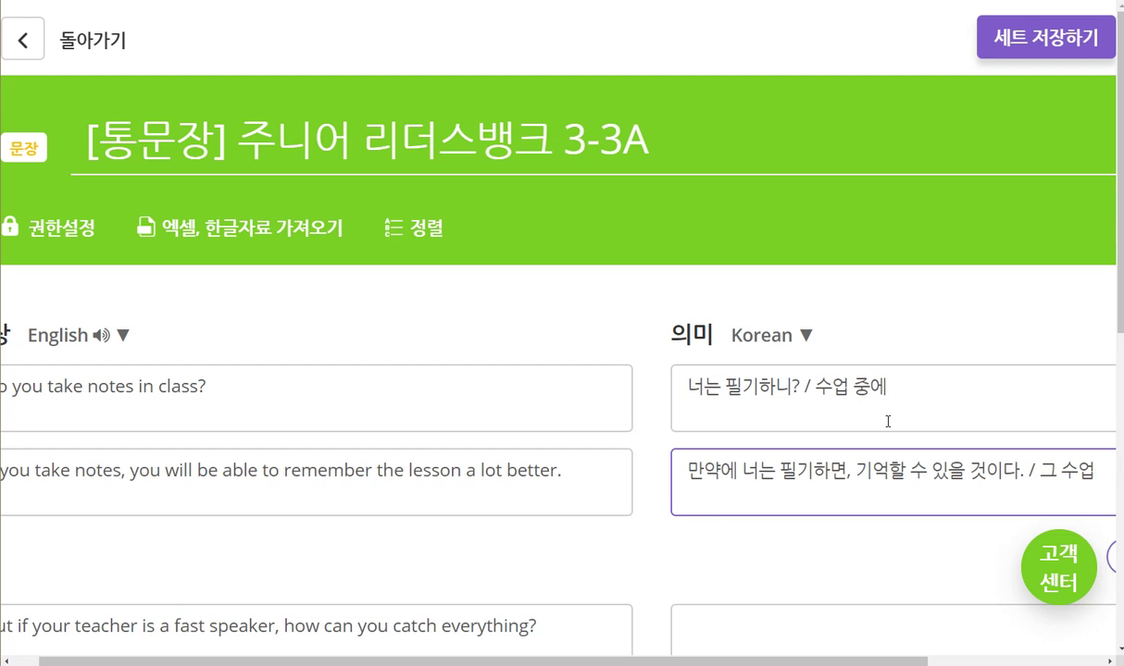
{"action": "type", "text": "에서 /"}
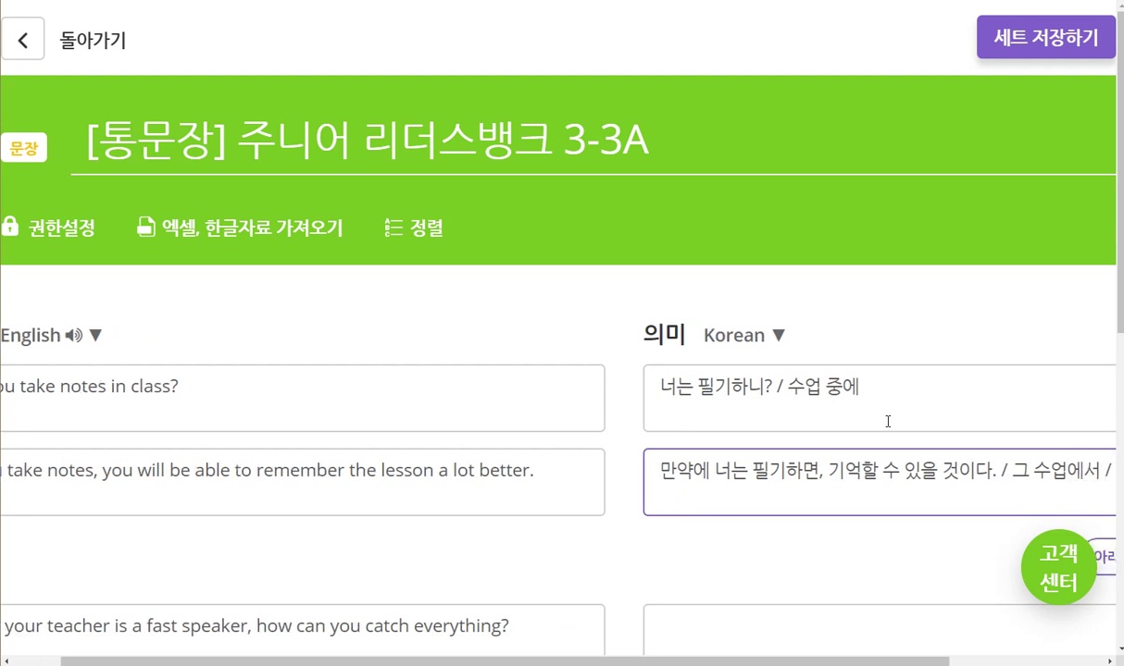
{"action": "type", "text": " 더"}
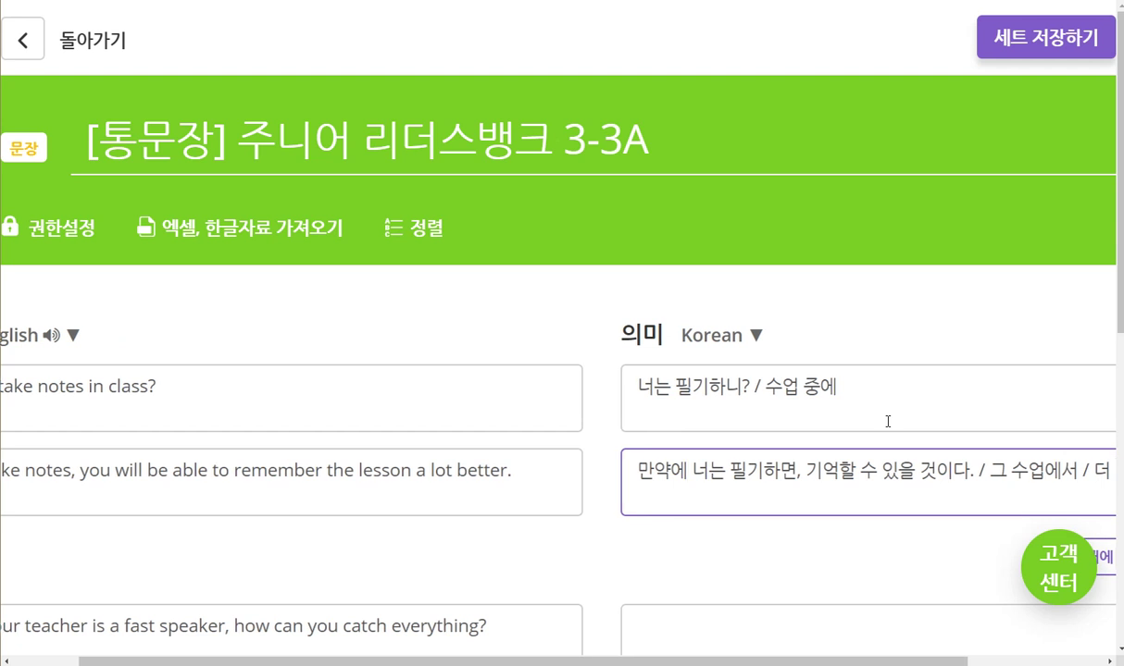
{"action": "type", "text": " 낫"}
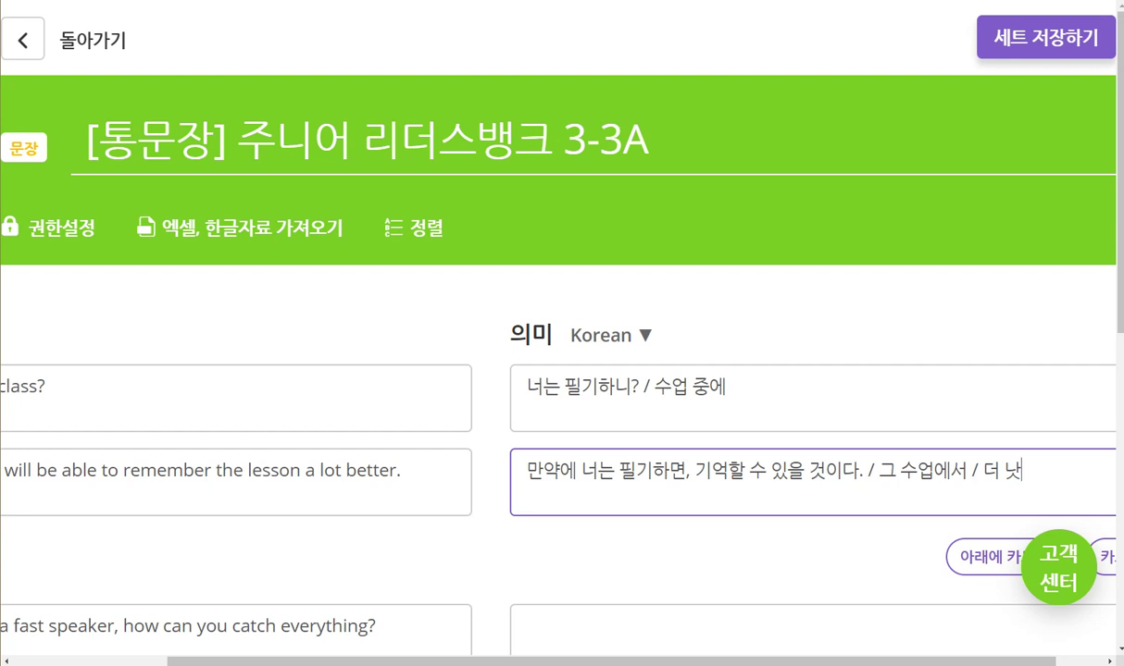
- Reword the opening clause of the second meaning to "만약에 네가 필기 한다면,"
{"action": "left_click", "coordinate": [526, 470]}
{"action": "left_click_drag", "start_coordinate": [527, 471], "coordinate": [613, 470]}
{"action": "left_click", "coordinate": [582, 470]}
{"action": "key", "text": "BackSpace"}
{"action": "key", "text": "BackSpace"}
{"action": "type", "text": "게"}
{"action": "key", "text": "Right"}
{"action": "key", "text": "Right"}
{"action": "left_click_drag", "start_coordinate": [582, 471], "coordinate": [598, 471]}
{"action": "type", "text": "네가"}
{"action": "key", "text": "Right"}
{"action": "key", "text": "Right"}
{"action": "key", "text": "shift+Right"}
{"action": "key", "text": "shift+Right"}
{"action": "type", "text": "한다면"}
- Insert "너는" before "기억할 수 있을 것이다" in the second meaning
{"action": "key", "text": "Left"}
{"action": "key", "text": "Left"}
{"action": "key", "text": "Left"}
{"action": "key", "text": "Right"}
{"action": "key", "text": "Right"}
{"action": "key", "text": "Right"}
{"action": "key", "text": "Right"}
{"action": "key", "text": "Right"}
{"action": "type", "text": "너는"}
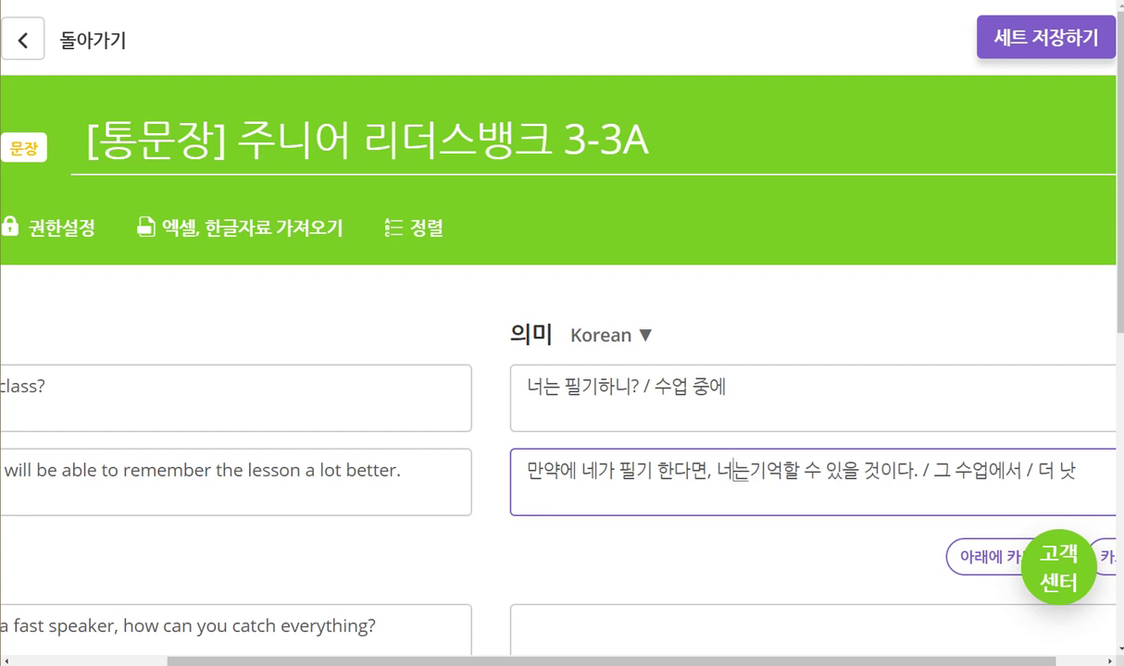
{"action": "key", "text": "BackSpace"}
{"action": "key", "text": "BackSpace"}
{"action": "key", "text": "BackSpace"}
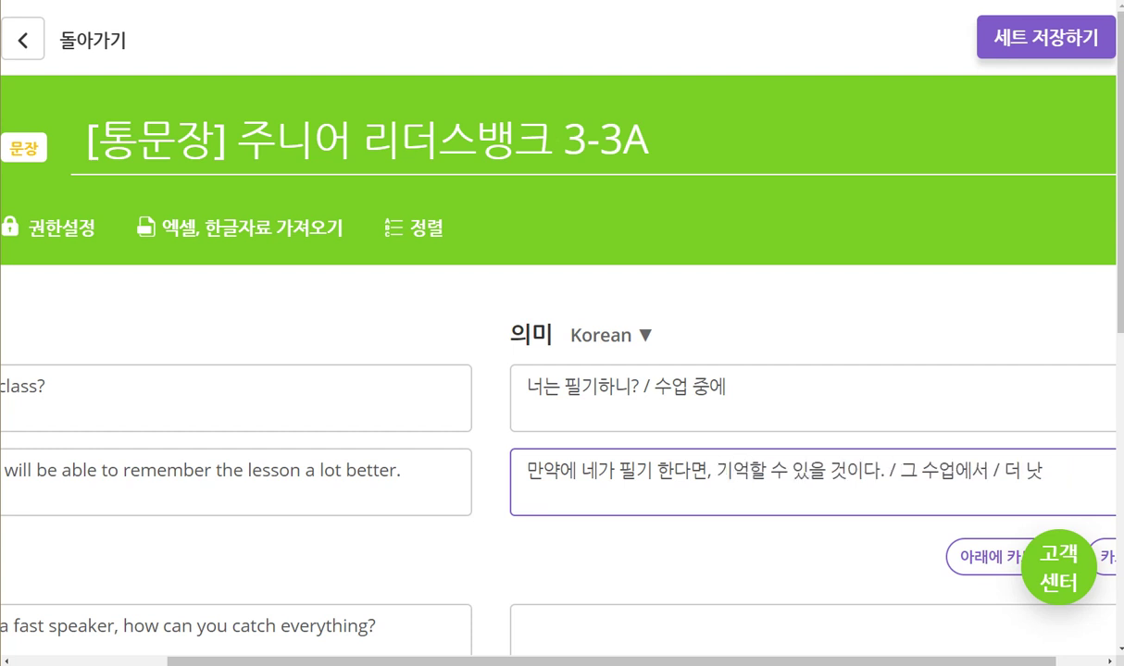
{"action": "key", "text": "Right"}
{"action": "key", "text": "Right"}
{"action": "key", "text": "Right"}
{"action": "key", "text": "Right"}
{"action": "key", "text": "Right"}
{"action": "key", "text": "Right"}
{"action": "key", "text": "Right"}
{"action": "key", "text": "Right"}
{"action": "key", "text": "Left"}
{"action": "key", "text": "Left"}
{"action": "key", "text": "Left"}
{"action": "key", "text": "Left"}
{"action": "key", "text": "Left"}
{"action": "key", "text": "Left"}
{"action": "key", "text": "Left"}
{"action": "key", "text": "Left"}
{"action": "type", "text": "너는"}
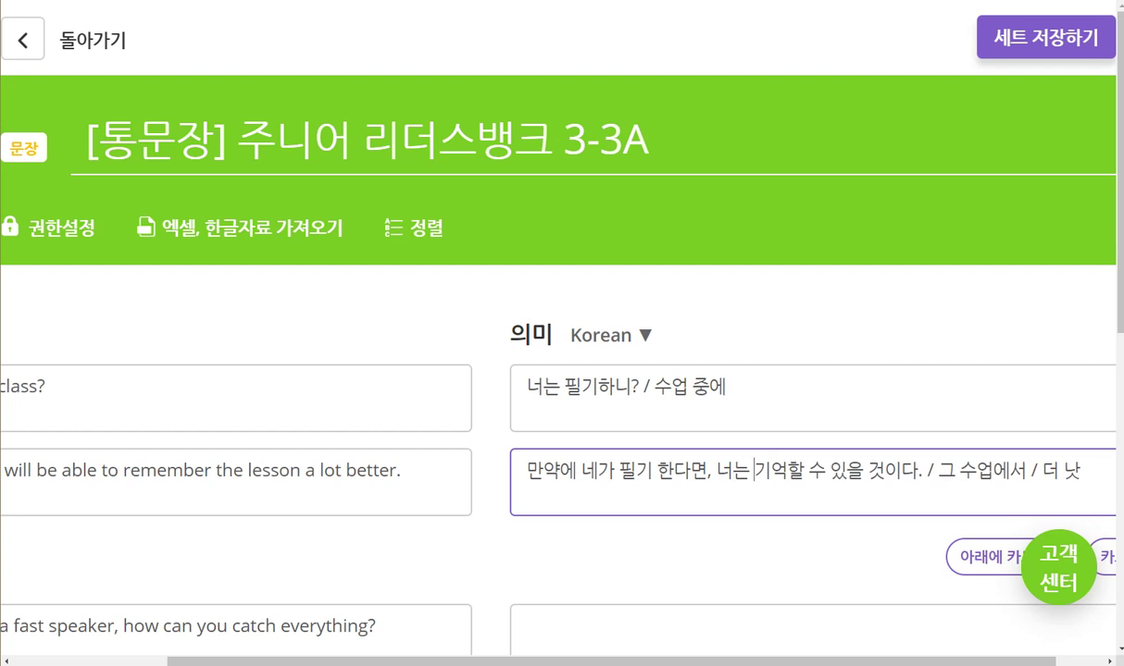
- Replace the particle "에서" after "그 수업" with "을" in the second meaning
{"action": "key", "text": "Right"}
{"action": "key", "text": "Right"}
{"action": "key", "text": "Right"}
{"action": "key", "text": "Right"}
{"action": "key", "text": "Right"}
{"action": "key", "text": "Right"}
{"action": "key", "text": "Right"}
{"action": "key", "text": "Right"}
{"action": "key", "text": "Right"}
{"action": "key", "text": "Right"}
{"action": "key", "text": "Right"}
{"action": "key", "text": "Right"}
{"action": "key", "text": "Right"}
{"action": "key", "text": "Right"}
{"action": "key", "text": "Right"}
{"action": "key", "text": "Right"}
{"action": "key", "text": "shift+Right"}
{"action": "key", "text": "shift+Right"}
{"action": "key", "text": "shift+Right"}
{"action": "key", "text": "shift+Right"}
{"action": "key", "text": "shift+Right"}
{"action": "key", "text": "shift+Right"}
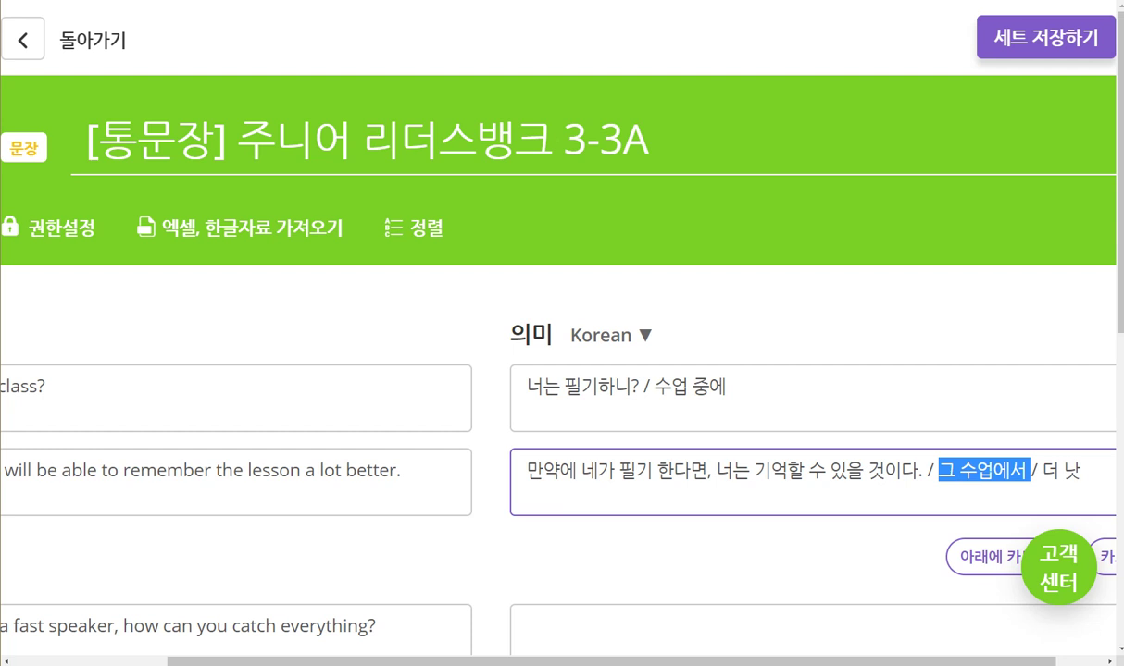
{"action": "key", "text": "Left"}
{"action": "key", "text": "Right"}
{"action": "key", "text": "Right"}
{"action": "key", "text": "Right"}
{"action": "key", "text": "Right"}
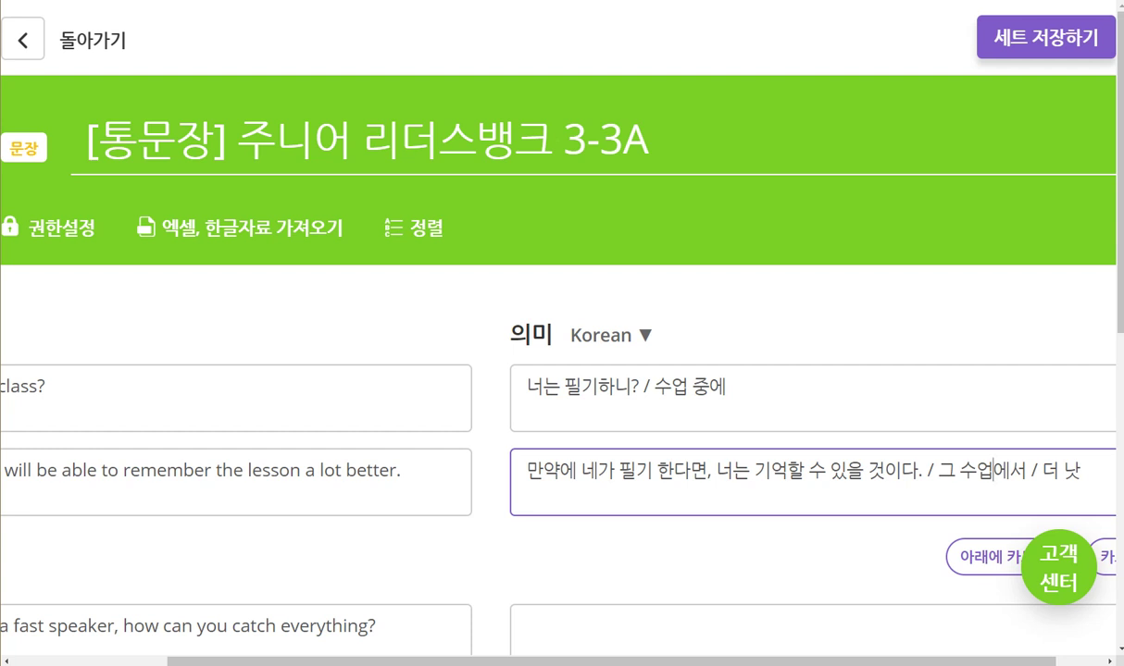
{"action": "left_click", "coordinate": [955, 471]}
{"action": "key", "text": "Left"}
{"action": "key", "text": "shift+Right"}
{"action": "key", "text": "shift+Right"}
{"action": "key", "text": "shift+Right"}
{"action": "key", "text": "shift+Right"}
{"action": "key", "text": "shift+Right"}
{"action": "key", "text": "Left"}
{"action": "key", "text": "shift+Right"}
{"action": "key", "text": "shift+Right"}
{"action": "key", "text": "shift+Right"}
{"action": "key", "text": "shift+Right"}
{"action": "key", "text": "shift+Right"}
{"action": "key", "text": "shift+Right"}
{"action": "key", "text": "Left"}
{"action": "key", "text": "Right"}
{"action": "key", "text": "Right"}
{"action": "key", "text": "Right"}
{"action": "key", "text": "Right"}
{"action": "key", "text": "shift+Right"}
{"action": "key", "text": "shift+Right"}
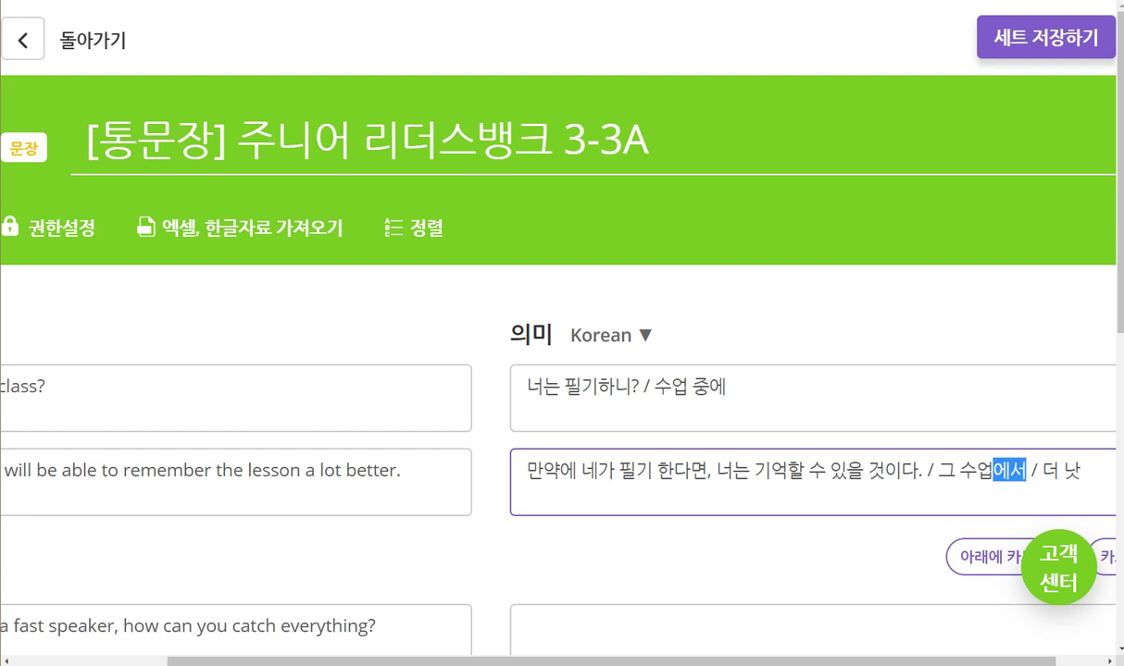
{"action": "type", "text": "을"}
{"action": "key", "text": "Right"}
{"action": "key", "text": "Right"}
{"action": "key", "text": "Right"}
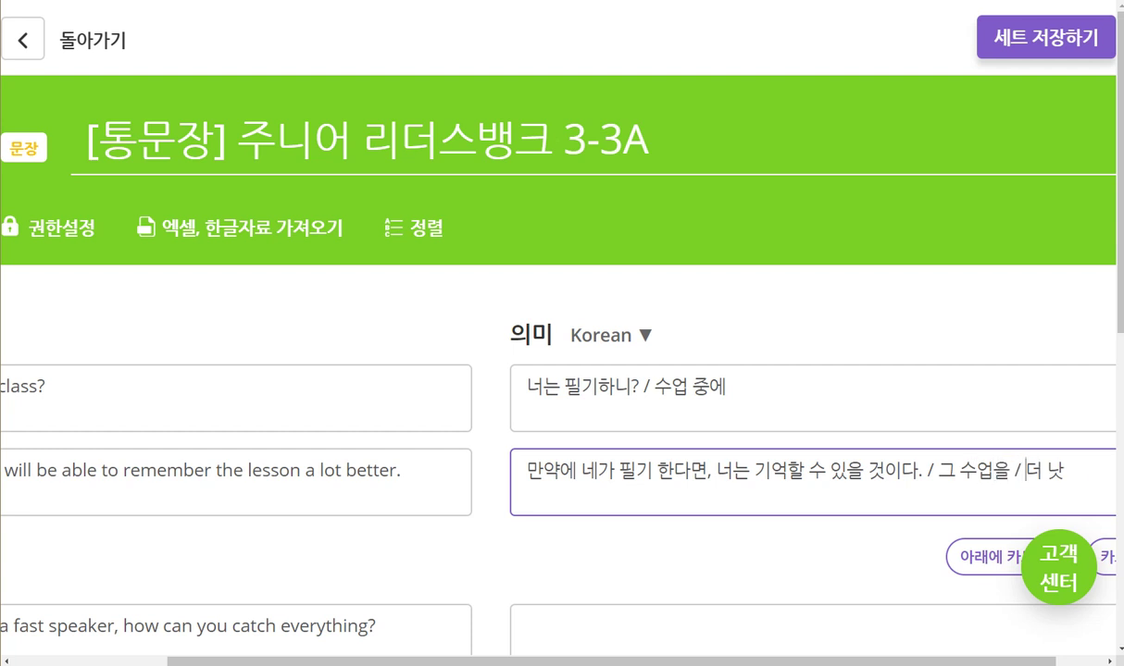
- Replace "더 낫" at the end of the second meaning with "훨씬 더 잘"
{"action": "key", "text": "shift+Right"}
{"action": "key", "text": "shift+Right"}
{"action": "key", "text": "shift+Right"}
{"action": "type", "text": "훨씬 더 잘"}
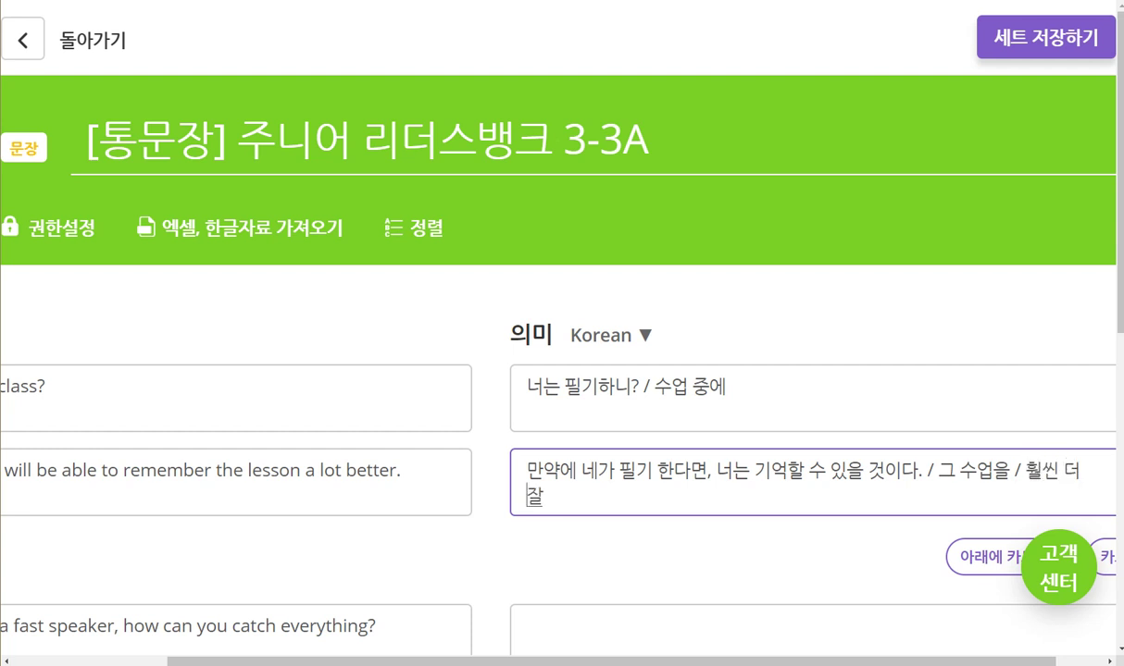
- Clear the second English sentence phrase by phrase until its field is empty
{"action": "key", "text": "shift+Tab"}
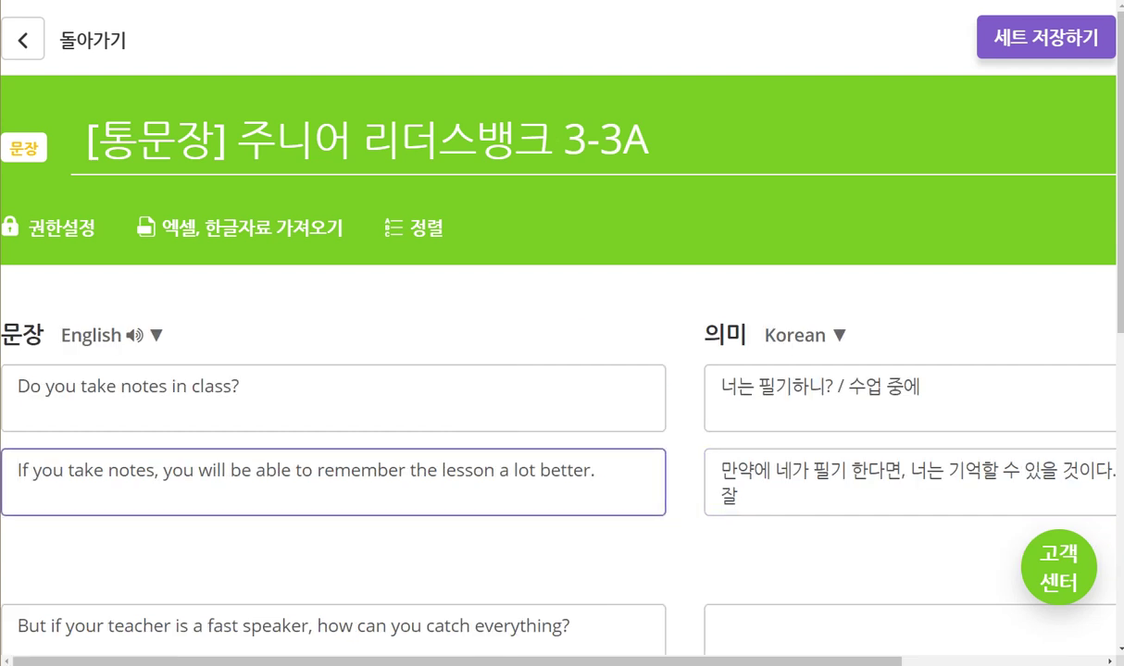
{"action": "key", "text": "ctrl+shift+Right"}
{"action": "key", "text": "ctrl+shift+Right"}
{"action": "key", "text": "ctrl+shift+Right"}
{"action": "key", "text": "ctrl+shift+Right"}
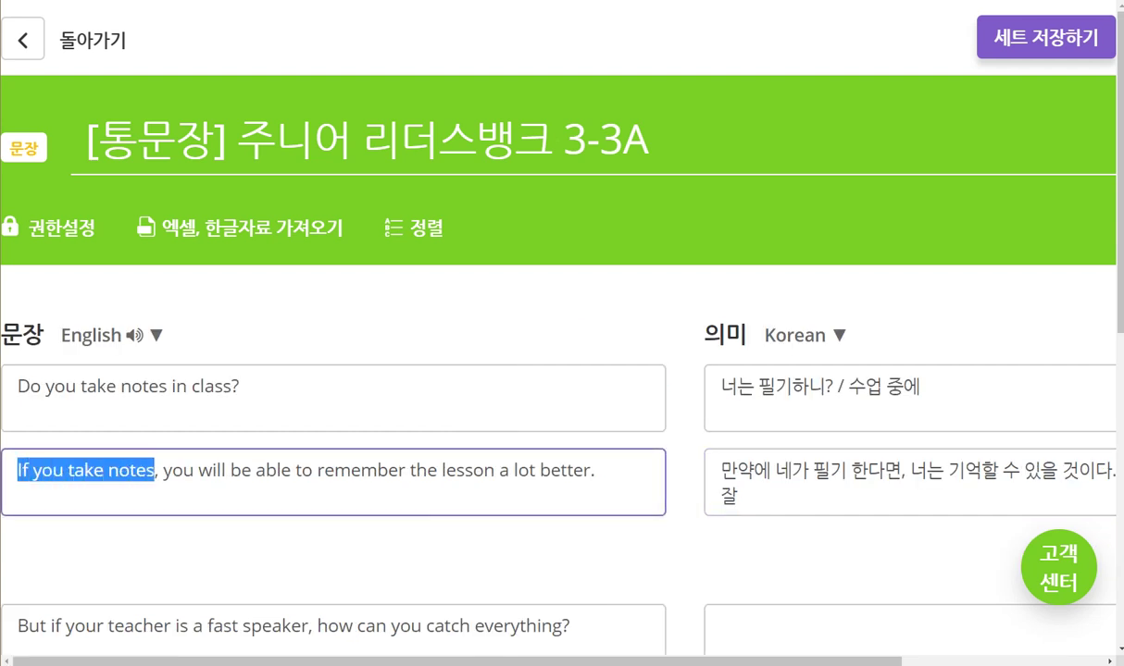
{"action": "key", "text": "BackSpace"}
{"action": "key", "text": "shift+Right"}
{"action": "key", "text": "shift+Right"}
{"action": "key", "text": "shift+Right"}
{"action": "key", "text": "shift+Right"}
{"action": "key", "text": "shift+Right"}
{"action": "key", "text": "shift+Right"}
{"action": "key", "text": "shift+Right"}
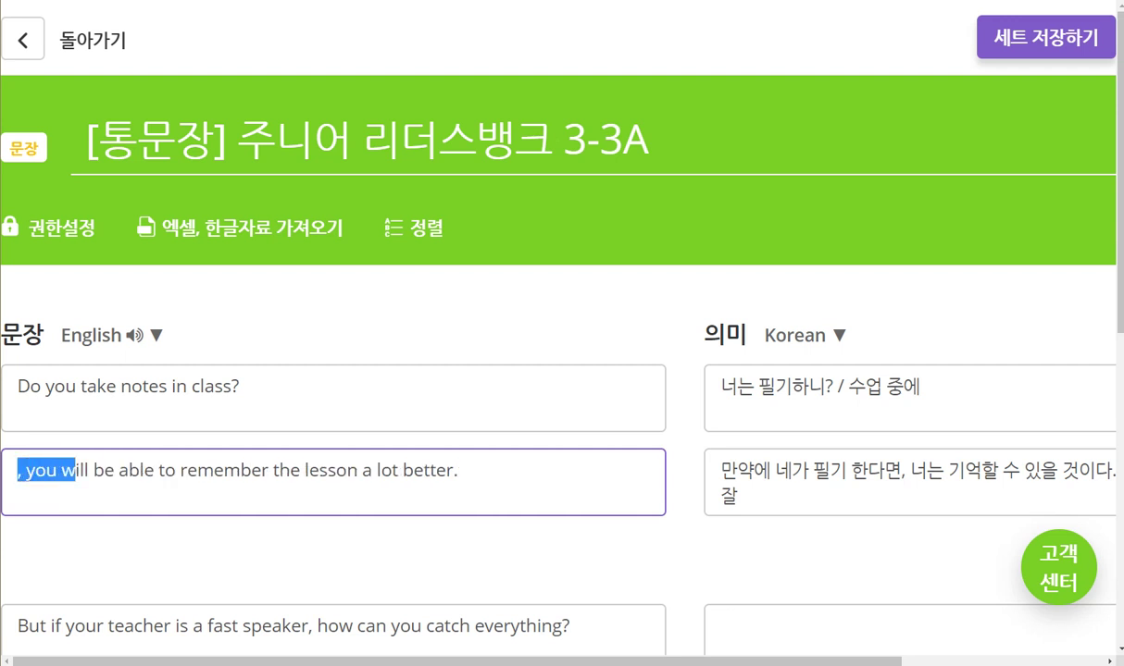
{"action": "key", "text": "shift+Right"}
{"action": "key", "text": "shift+Right"}
{"action": "key", "text": "shift+Right"}
{"action": "key", "text": "shift+Right"}
{"action": "key", "text": "shift+Right"}
{"action": "key", "text": "shift+Right"}
{"action": "key", "text": "shift+Right"}
{"action": "key", "text": "shift+Right"}
{"action": "key", "text": "shift+Right"}
{"action": "key", "text": "shift+Right"}
{"action": "key", "text": "shift+Right"}
{"action": "key", "text": "shift+Right"}
{"action": "key", "text": "shift+Right"}
{"action": "key", "text": "shift+Right"}
{"action": "key", "text": "shift+Right"}
{"action": "key", "text": "shift+Right"}
{"action": "key", "text": "shift+Right"}
{"action": "key", "text": "shift+Right"}
{"action": "key", "text": "shift+Right"}
{"action": "key", "text": "shift+Right"}
{"action": "key", "text": "shift+Left"}
{"action": "key", "text": "shift+Right"}
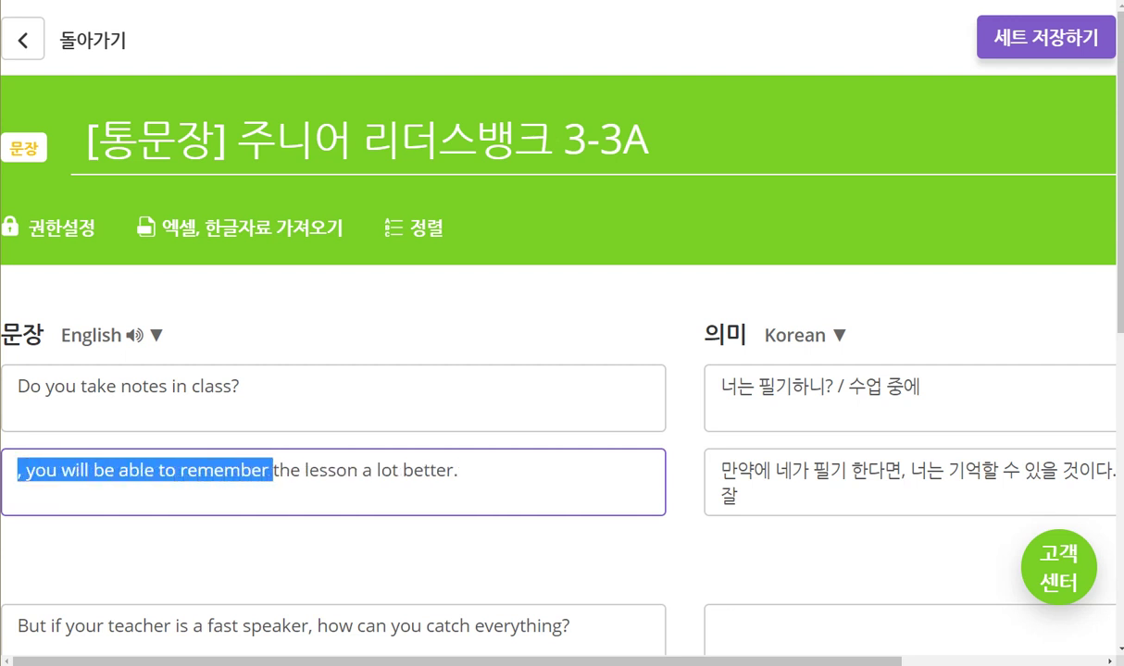
{"action": "key", "text": "BackSpace"}
{"action": "key", "text": "shift+Right"}
{"action": "key", "text": "shift+Right"}
{"action": "key", "text": "shift+Right"}
{"action": "key", "text": "shift+Right"}
{"action": "key", "text": "shift+Right"}
{"action": "key", "text": "shift+Right"}
{"action": "key", "text": "shift+Right"}
{"action": "key", "text": "shift+Right"}
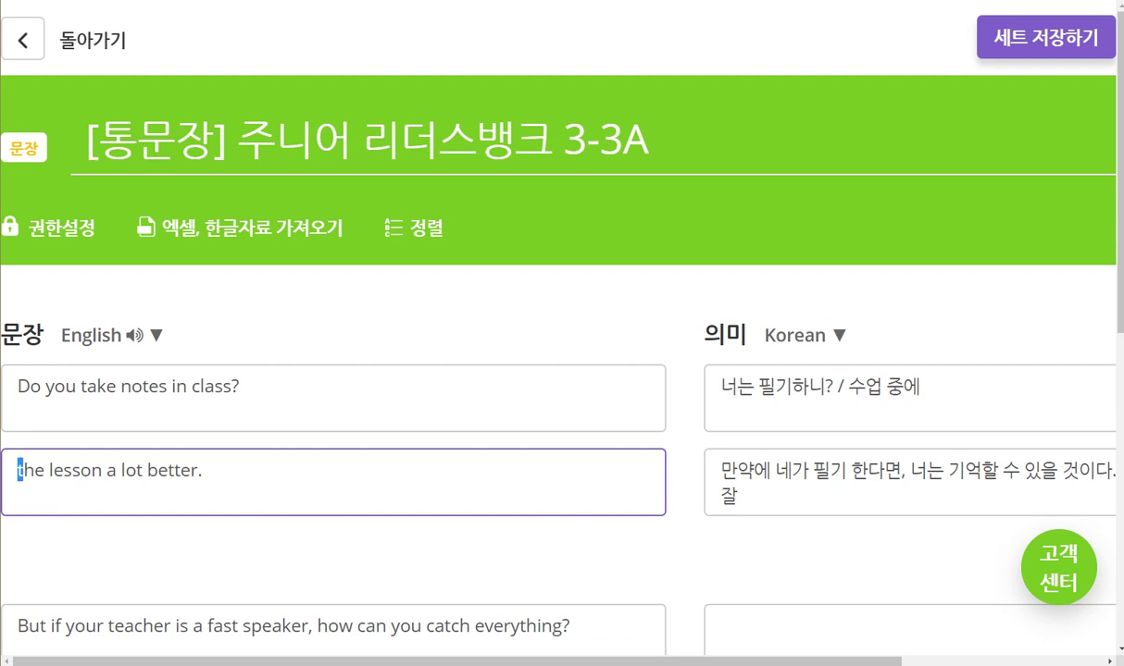
{"action": "key", "text": "shift+Right"}
{"action": "key", "text": "shift+Right"}
{"action": "key", "text": "shift+Right"}
{"action": "key", "text": "BackSpace"}
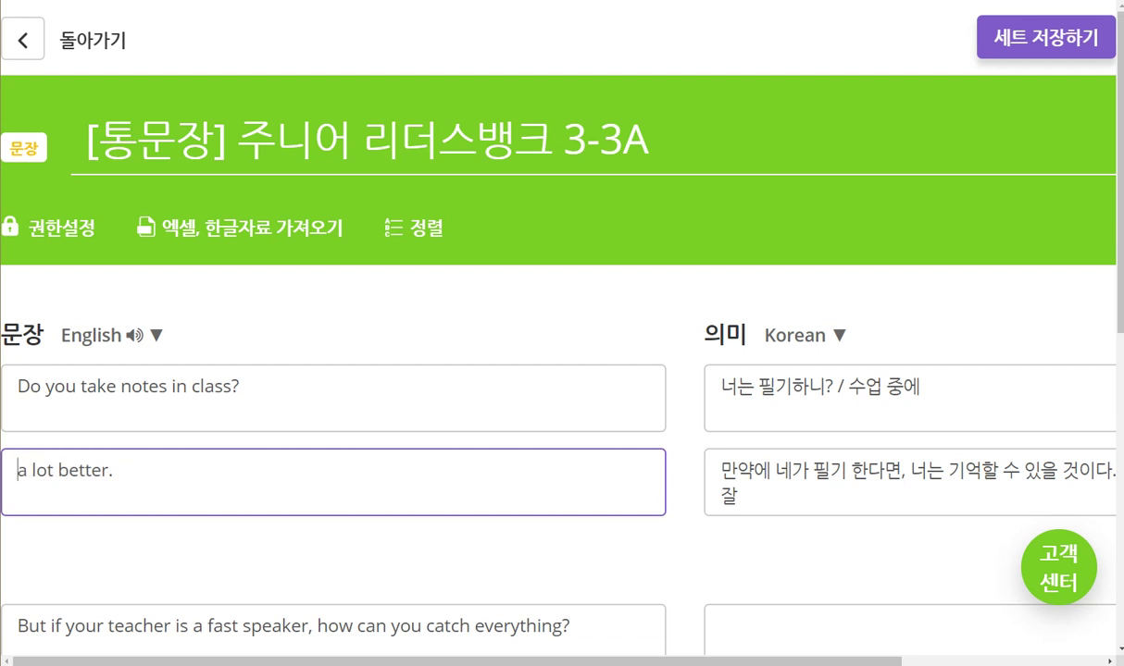
{"action": "key", "text": "shift+End"}
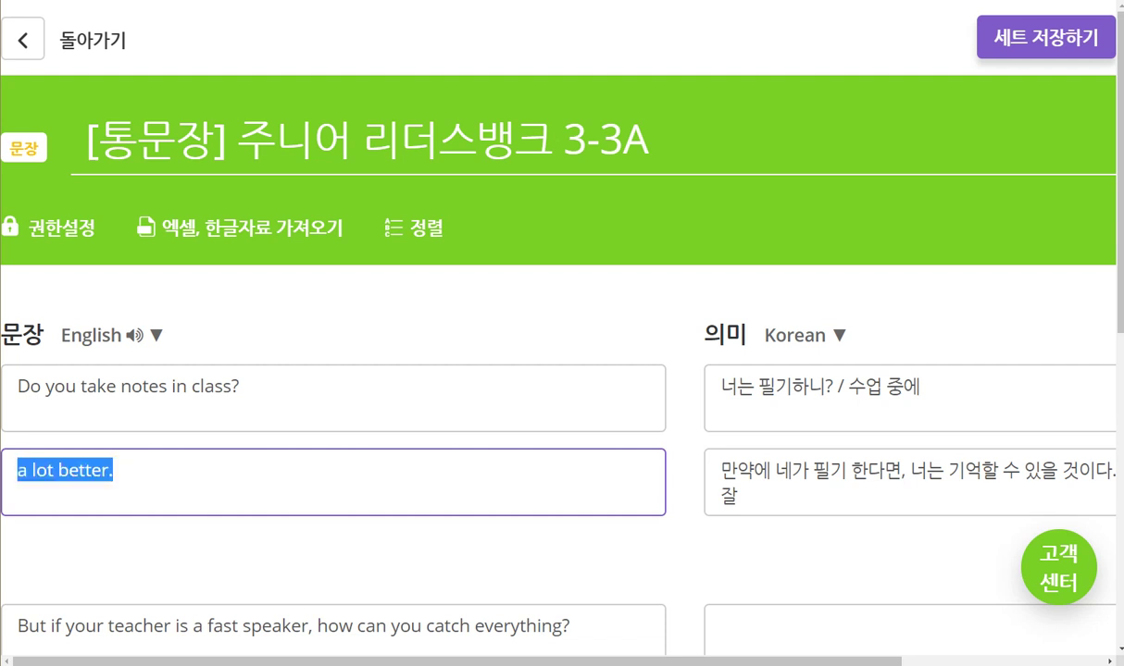
{"action": "key", "text": "BackSpace"}
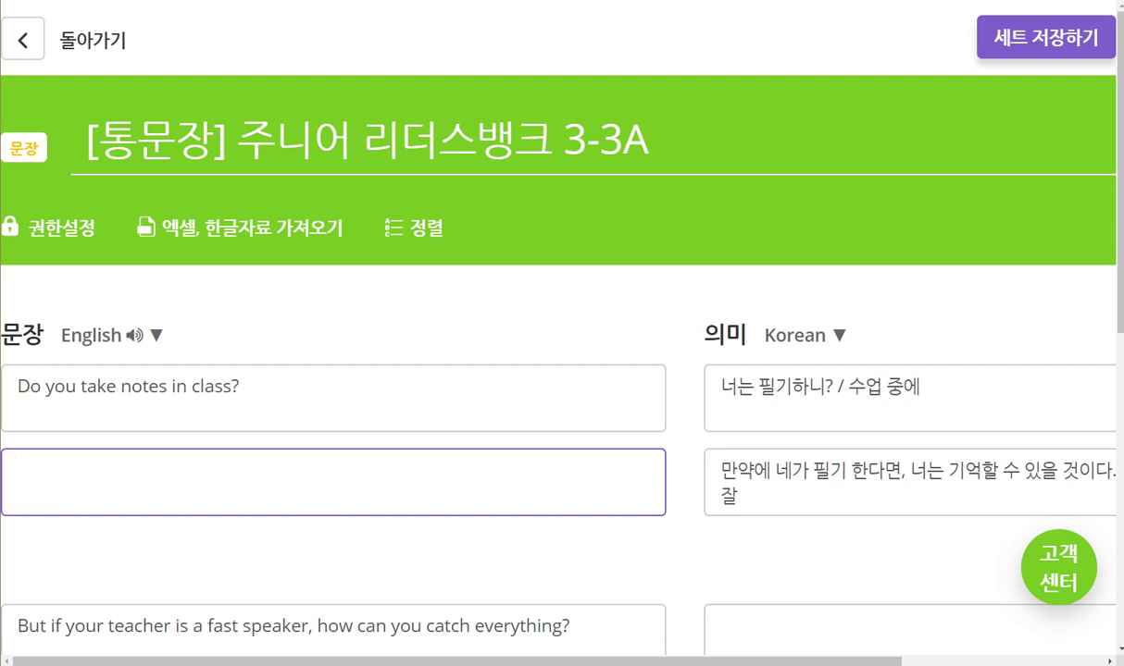
- Re-enter the second English sentence as "If you take notes, you will be able to remember the lesson a lot better."
{"action": "type", "text": "If you take notes,"}
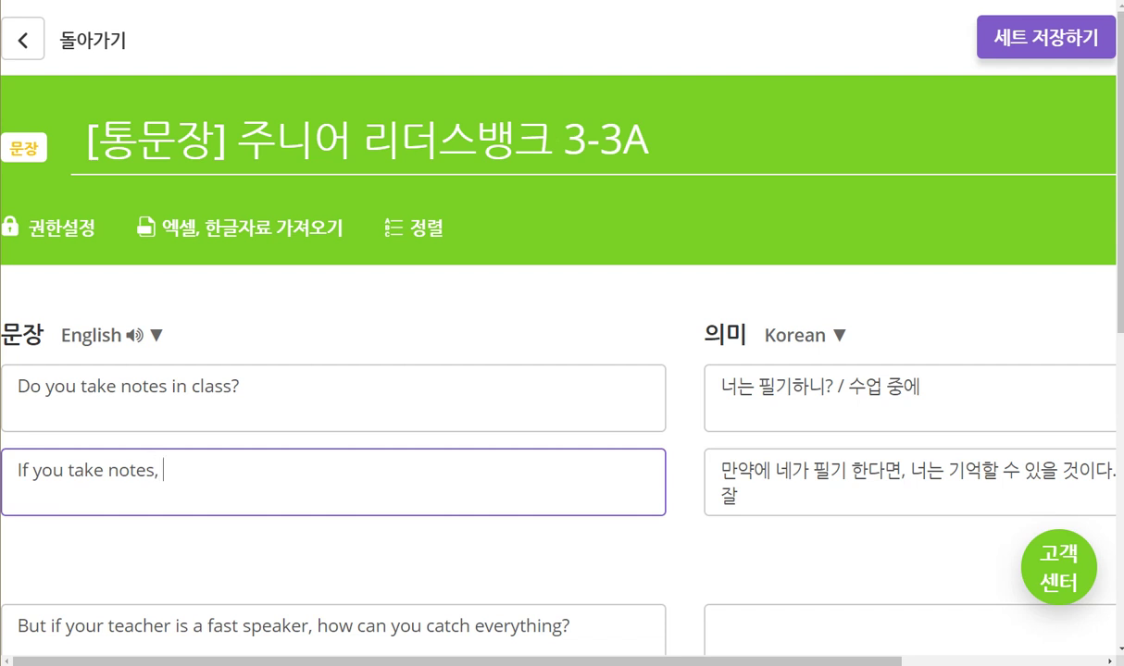
{"action": "type", "text": "you will be ab"}
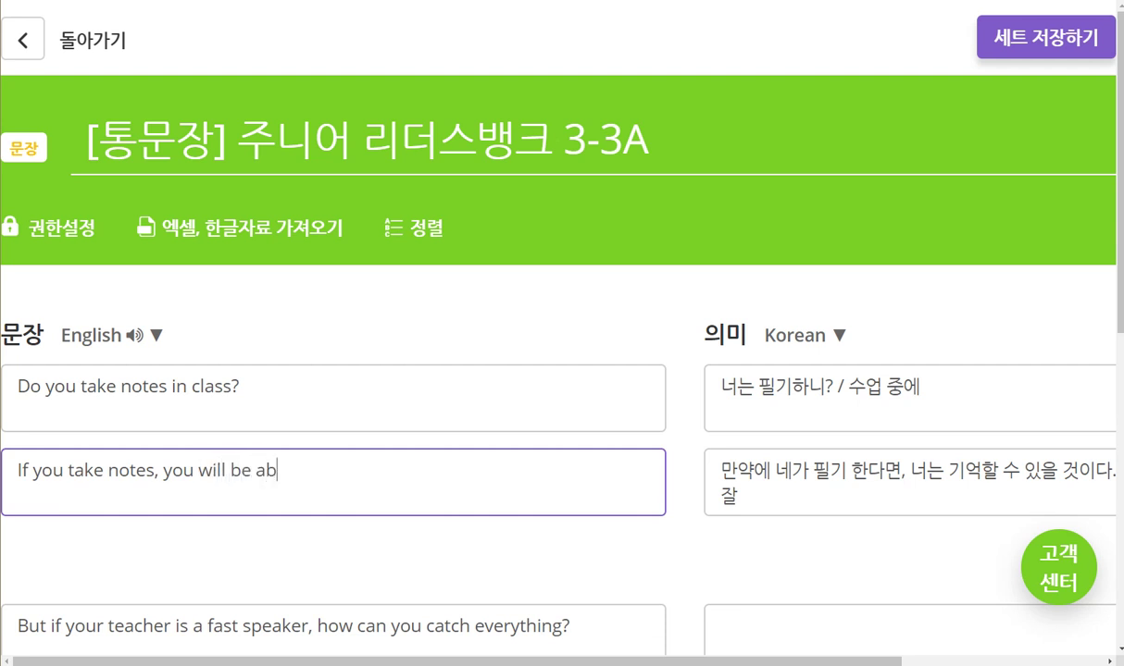
{"action": "type", "text": "le to remember"}
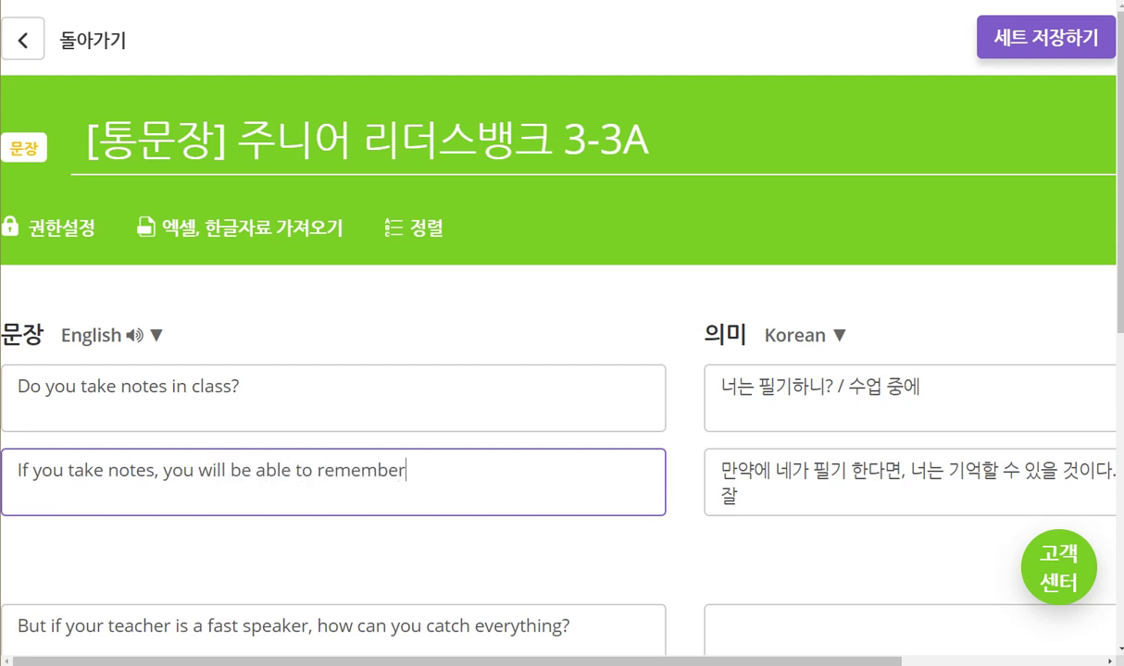
{"action": "key", "text": "BackSpace"}
{"action": "type", "text": "the lesson"}
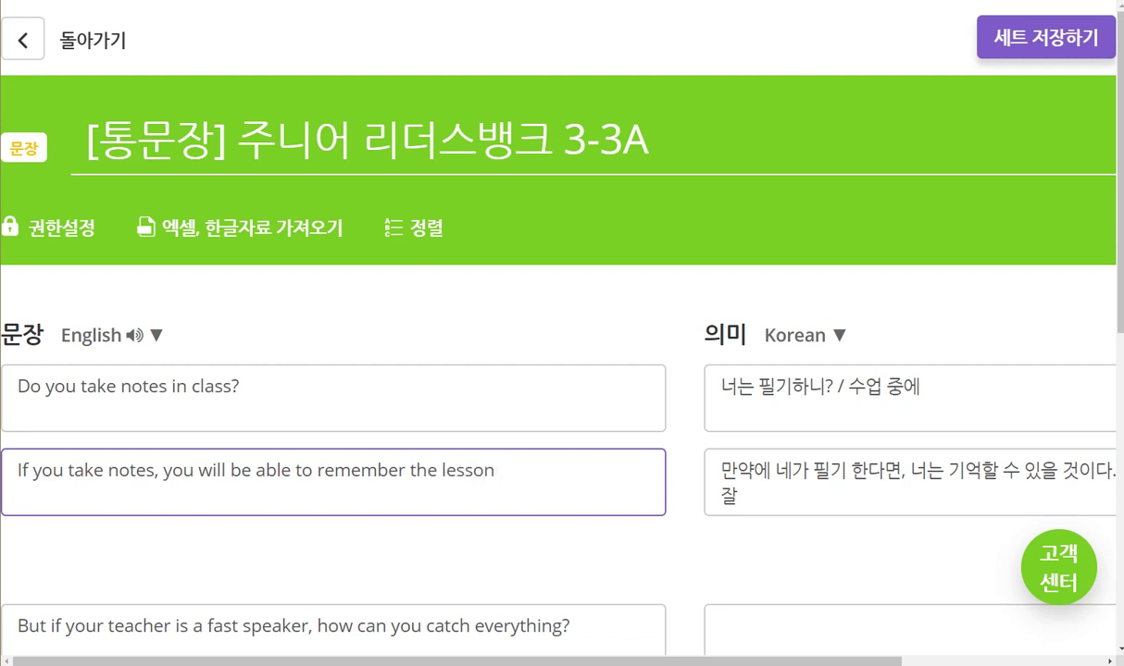
{"action": "type", "text": " a lot better."}
- Examine the second English sentence phrase by phrase from its beginning, highlighting up to "a lot" to follow the word order of its Korean meaning
{"action": "key", "text": "Home"}
{"action": "key", "text": "shift+Right"}
{"action": "key", "text": "shift+Right"}
{"action": "key", "text": "shift+Right"}
{"action": "key", "text": "shift+Right"}
{"action": "key", "text": "shift+Right"}
{"action": "key", "text": "shift+Right"}
{"action": "key", "text": "shift+Right"}
{"action": "key", "text": "shift+Right"}
{"action": "key", "text": "shift+Right"}
{"action": "key", "text": "shift+Right"}
{"action": "key", "text": "shift+Right"}
{"action": "key", "text": "shift+Right"}
{"action": "key", "text": "shift+Right"}
{"action": "key", "text": "shift+Right"}
{"action": "key", "text": "shift+Right"}
{"action": "key", "text": "shift+Right"}
{"action": "key", "text": "shift+Right"}
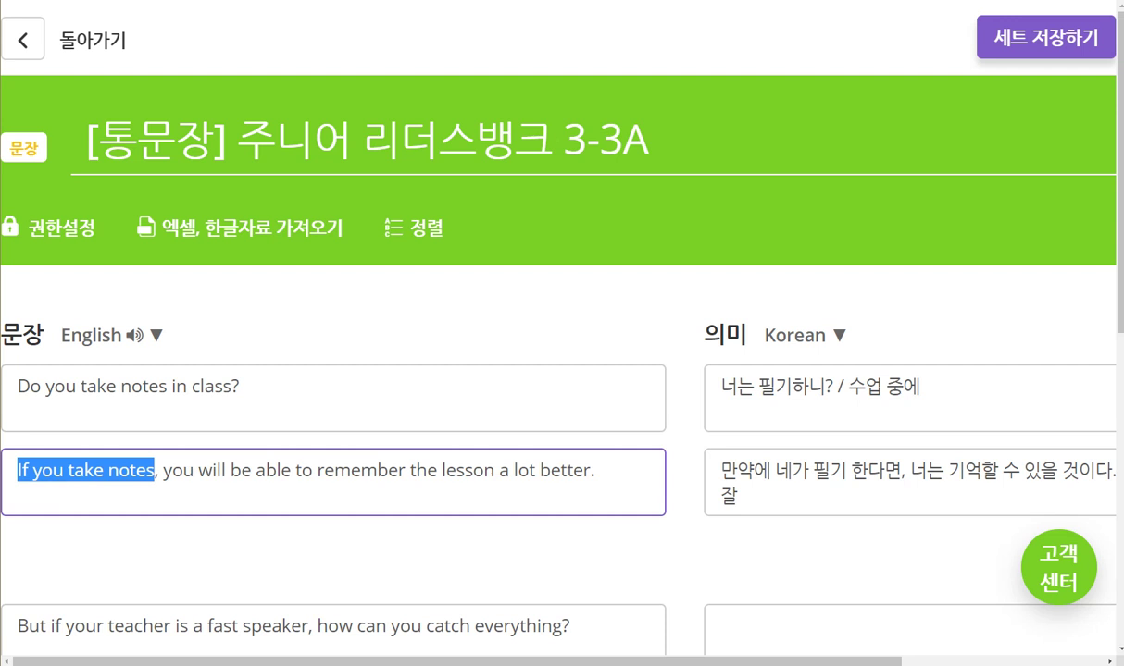
{"action": "key", "text": "shift+Right"}
{"action": "key", "text": "shift+Right"}
{"action": "key", "text": "shift+Right"}
{"action": "key", "text": "shift+Right"}
{"action": "key", "text": "shift+Right"}
{"action": "key", "text": "shift+Right"}
{"action": "key", "text": "shift+Right"}
{"action": "key", "text": "shift+Right"}
{"action": "key", "text": "shift+Right"}
{"action": "key", "text": "shift+Right"}
{"action": "key", "text": "shift+Right"}
{"action": "key", "text": "shift+Right"}
{"action": "key", "text": "shift+Right"}
{"action": "key", "text": "shift+Right"}
{"action": "key", "text": "shift+Right"}
{"action": "key", "text": "shift+Right"}
{"action": "key", "text": "shift+Right"}
{"action": "key", "text": "shift+Right"}
{"action": "key", "text": "shift+Right"}
{"action": "key", "text": "shift+Right"}
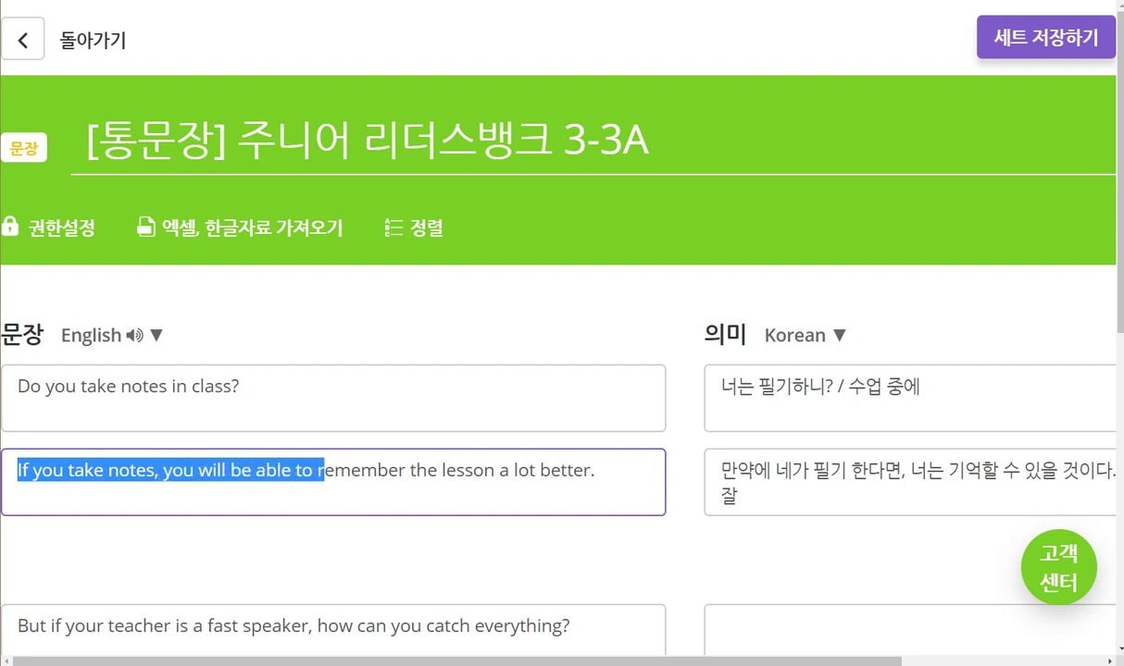
{"action": "key", "text": "shift+Right"}
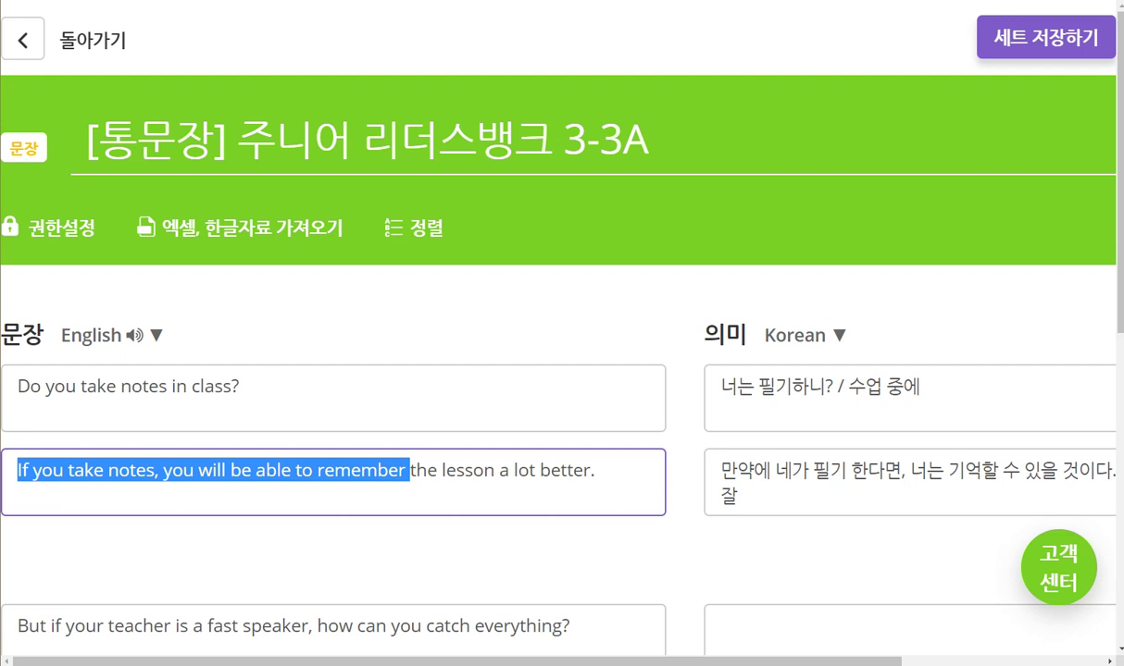
{"action": "key", "text": "shift+Right"}
{"action": "key", "text": "shift+Right"}
{"action": "key", "text": "shift+Right"}
{"action": "key", "text": "shift+Right"}
{"action": "key", "text": "shift+Right"}
{"action": "key", "text": "shift+Right"}
{"action": "key", "text": "shift+Right"}
{"action": "key", "text": "shift+Right"}
{"action": "key", "text": "shift+Right"}
{"action": "key", "text": "shift+Right"}
{"action": "key", "text": "shift+Right"}
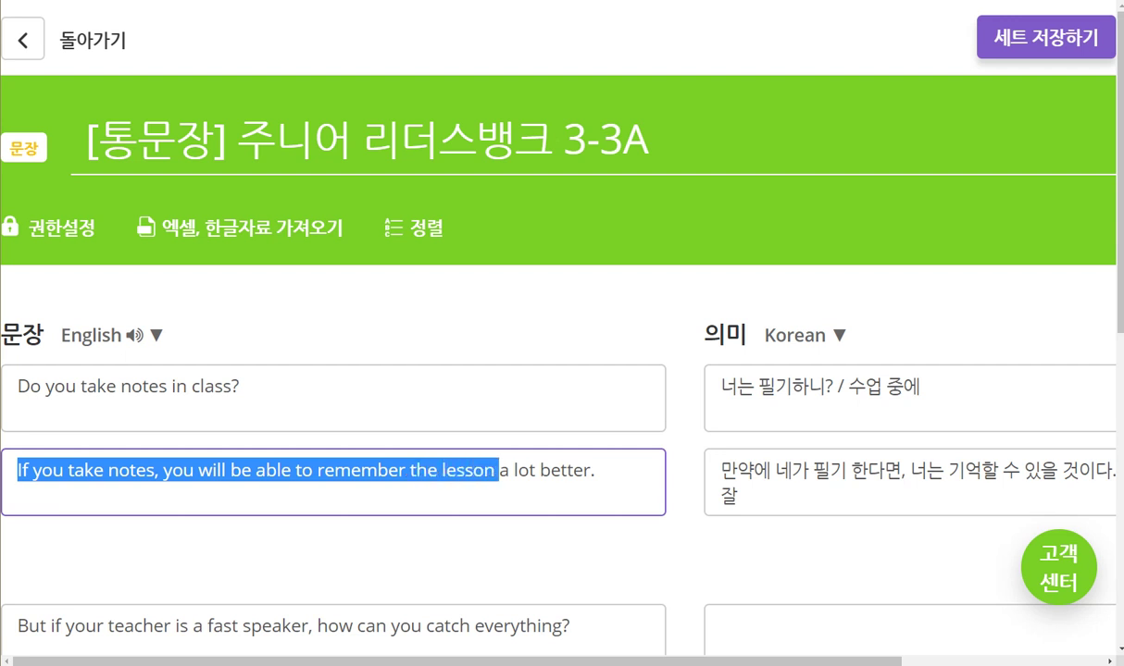
{"action": "key", "text": "shift+Right"}
{"action": "key", "text": "shift+Right"}
{"action": "key", "text": "shift+Right"}
{"action": "key", "text": "shift+Right"}
{"action": "key", "text": "shift+Right"}
{"action": "key", "text": "shift+Right"}
{"action": "key", "text": "shift+Right"}
{"action": "key", "text": "shift+Right"}
{"action": "key", "text": "shift+Right"}
{"action": "key", "text": "shift+Right"}
{"action": "key", "text": "shift+Right"}
{"action": "key", "text": "shift+Right"}
{"action": "key", "text": "shift+Right"}
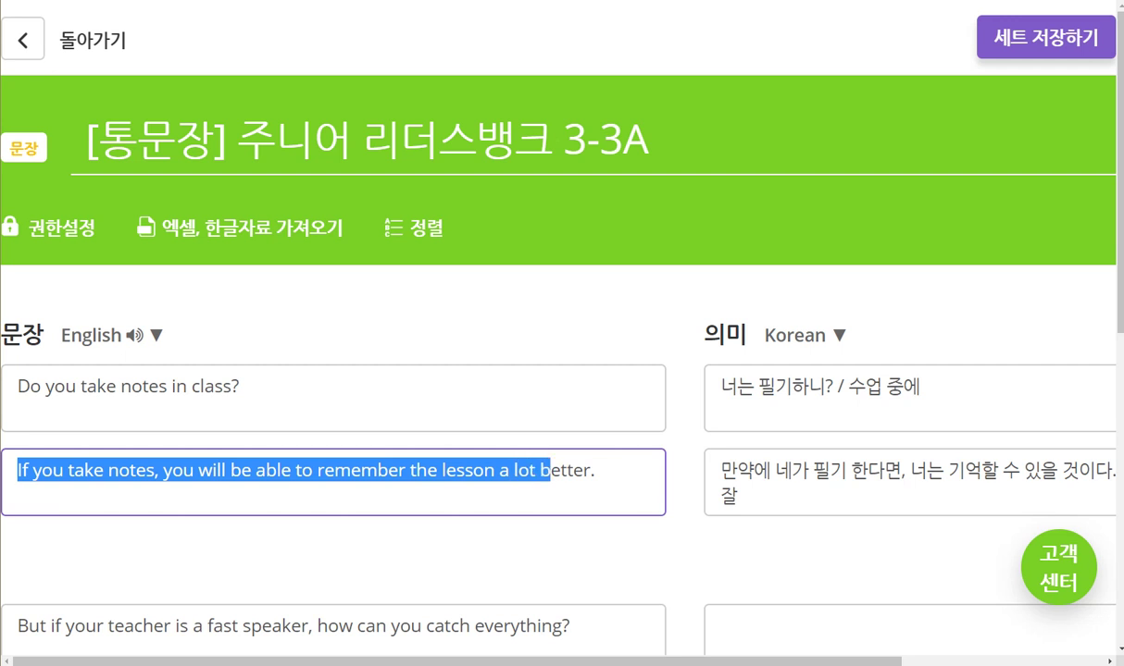
- Start the meaning of the third sentence with "그러나, 너의 선생님은 빠르게 말한다."
{"action": "key", "text": "Tab"}
{"action": "key", "text": "Tab"}
{"action": "key", "text": "Tab"}
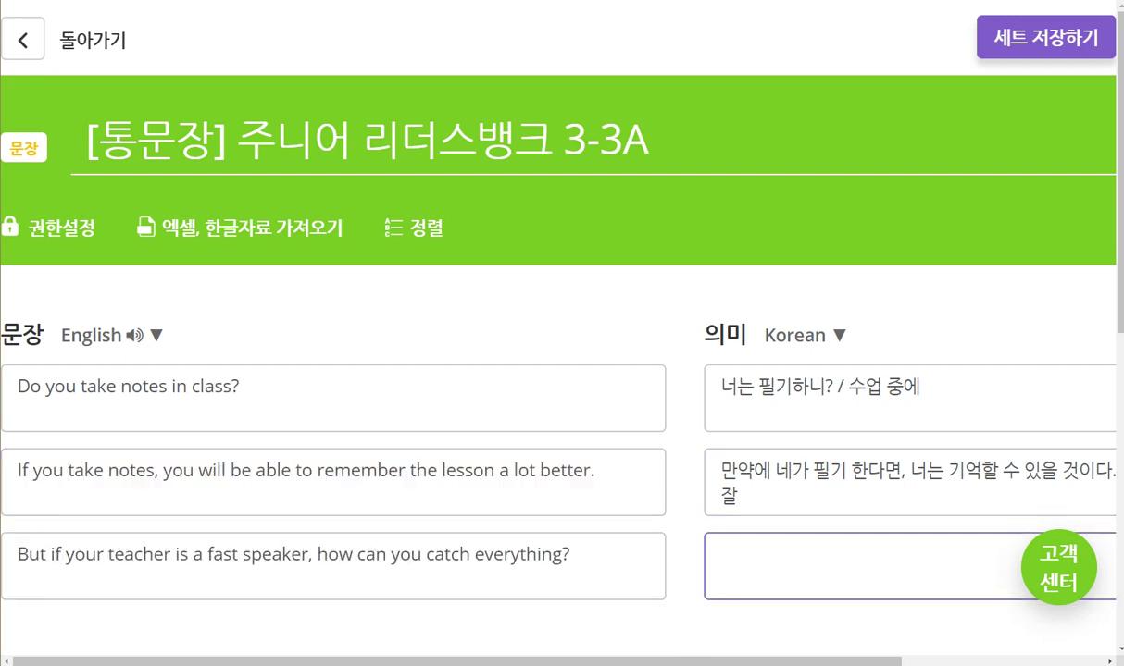
{"action": "scroll", "coordinate": [555, 417], "scroll_direction": "down", "scroll_amount": 1}
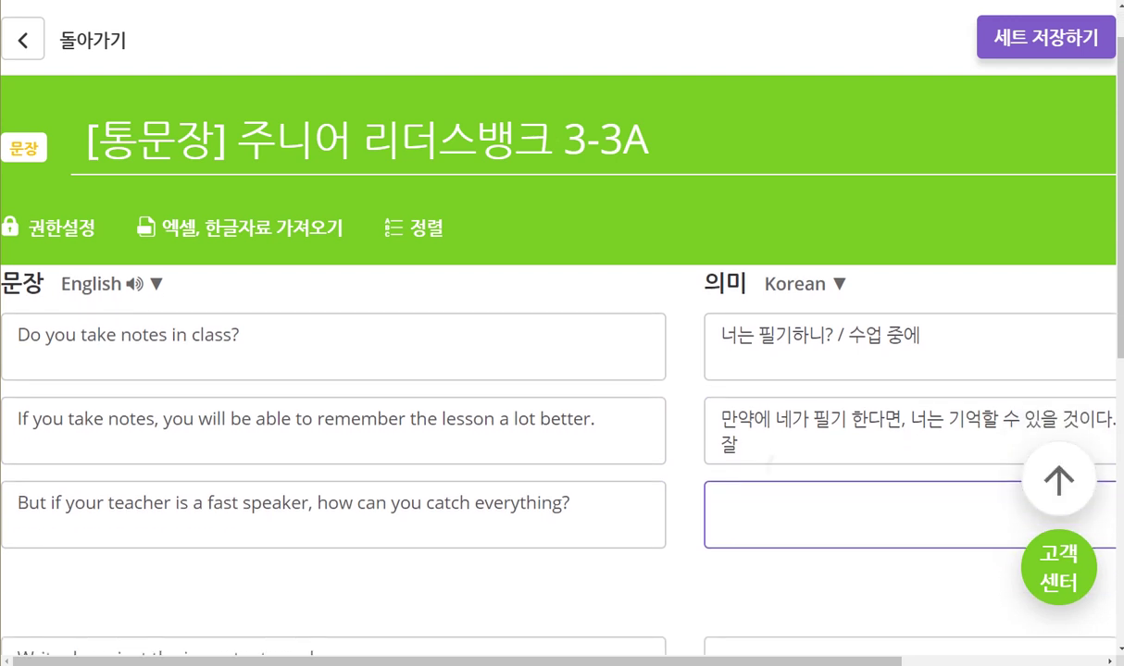
{"action": "type", "text": "그ㄴ"}
{"action": "type", "text": "러나"}
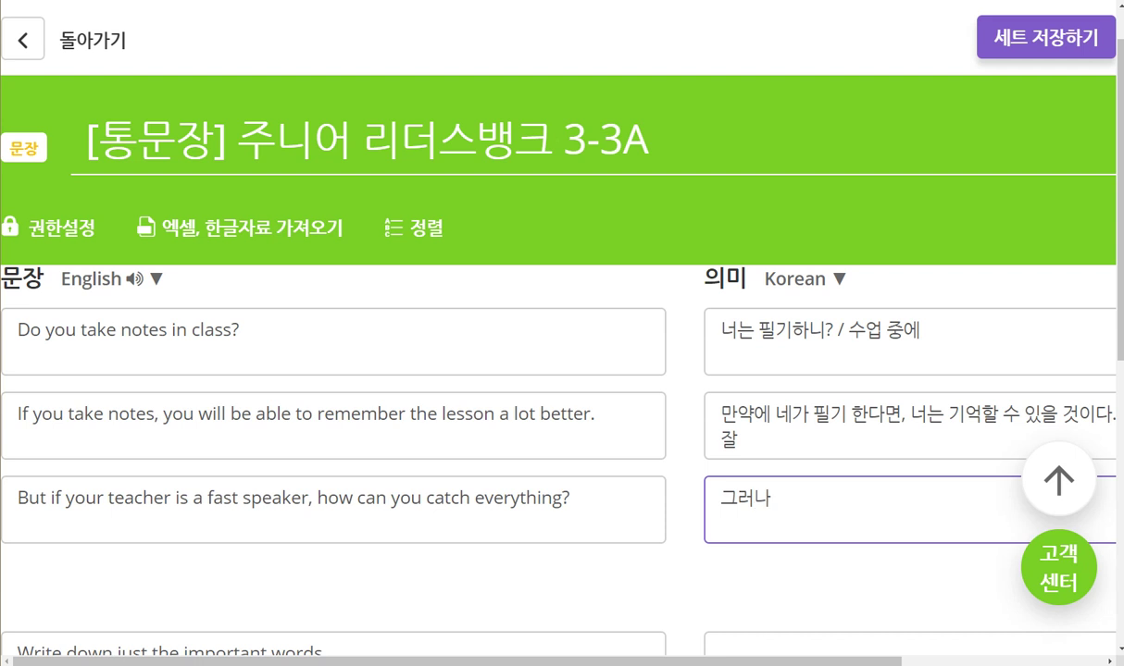
{"action": "type", "text": " , 너의 선생님"}
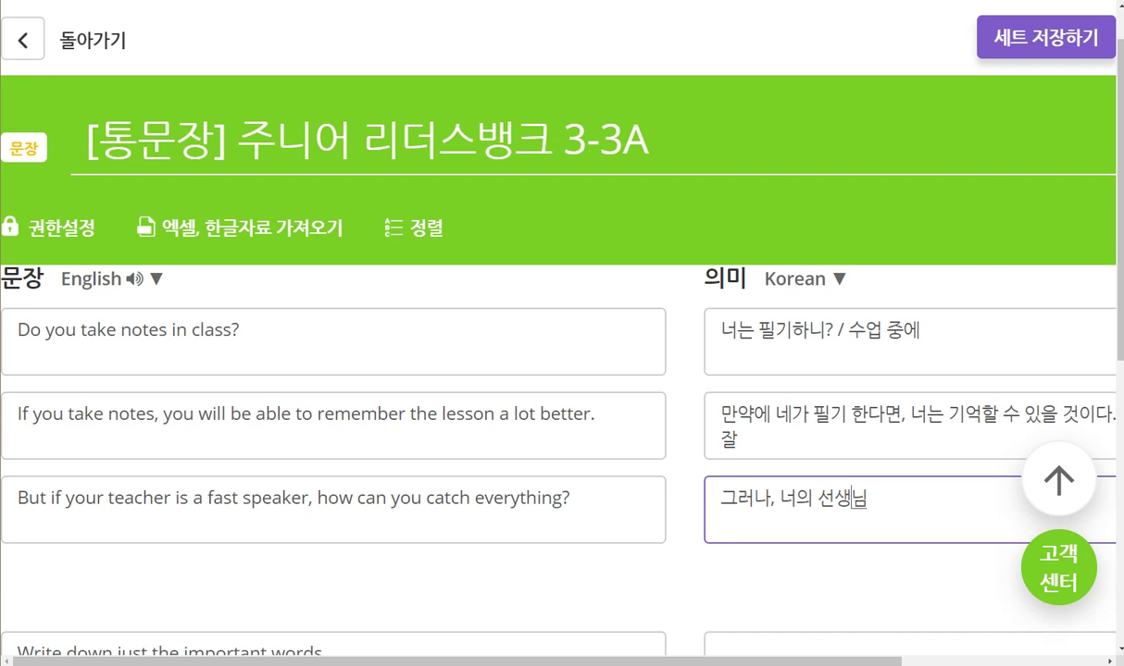
{"action": "type", "text": "은 빠르게 말한다."}
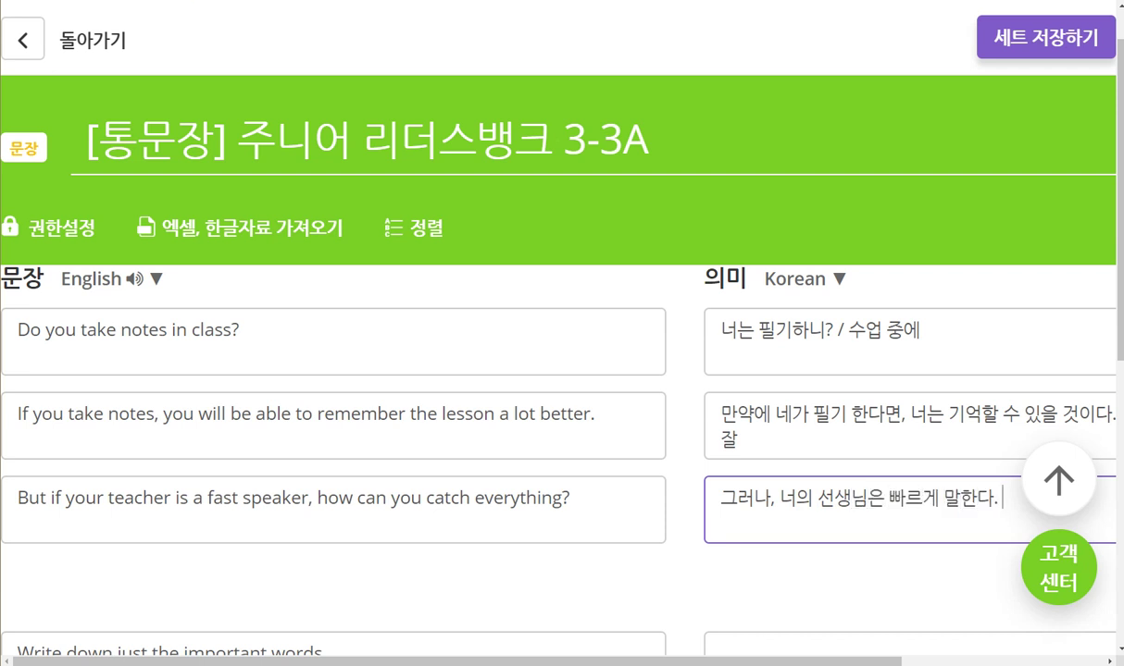
- Append "어떻게 이해할 수 있겠니? 모든 것을" to the third sentence's meaning
{"action": "scroll", "coordinate": [555, 444], "scroll_direction": "down", "scroll_amount": 2}
{"action": "scroll", "coordinate": [556, 444], "scroll_direction": "right", "scroll_amount": 1}
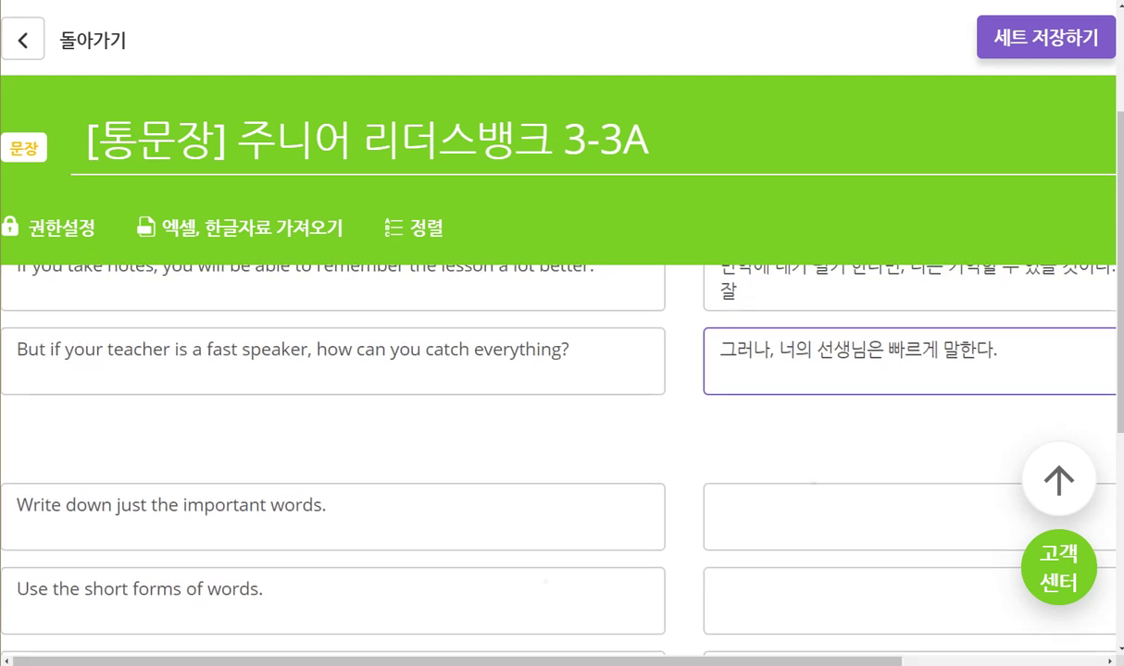
{"action": "type", "text": "어떻게"}
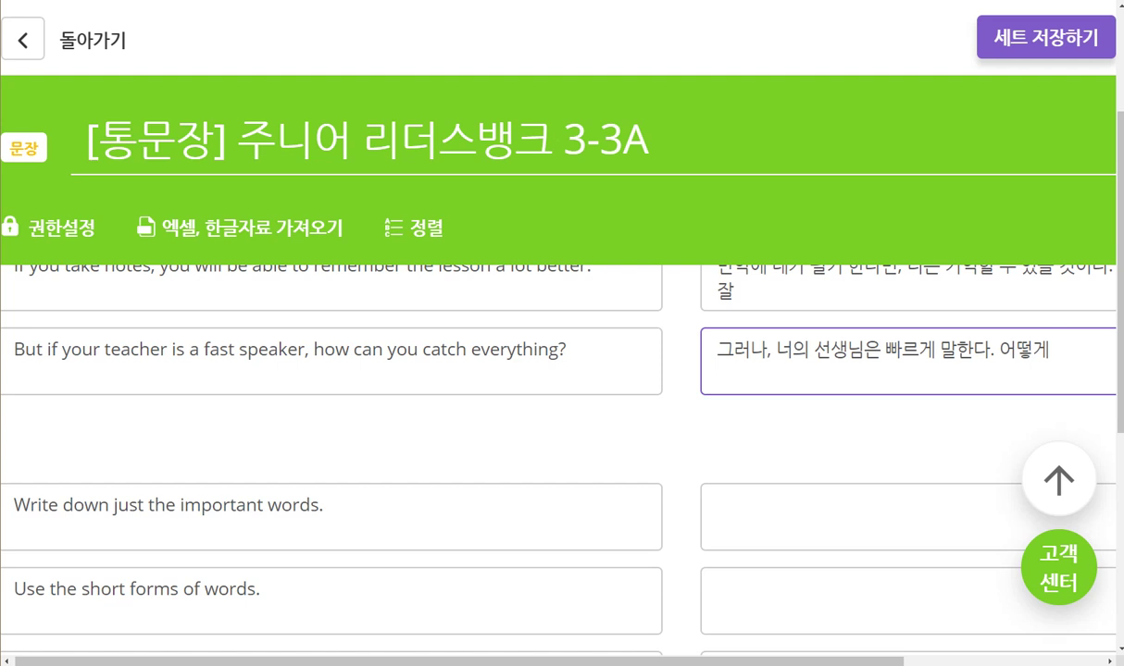
{"action": "type", "text": "이해할 수 있"}
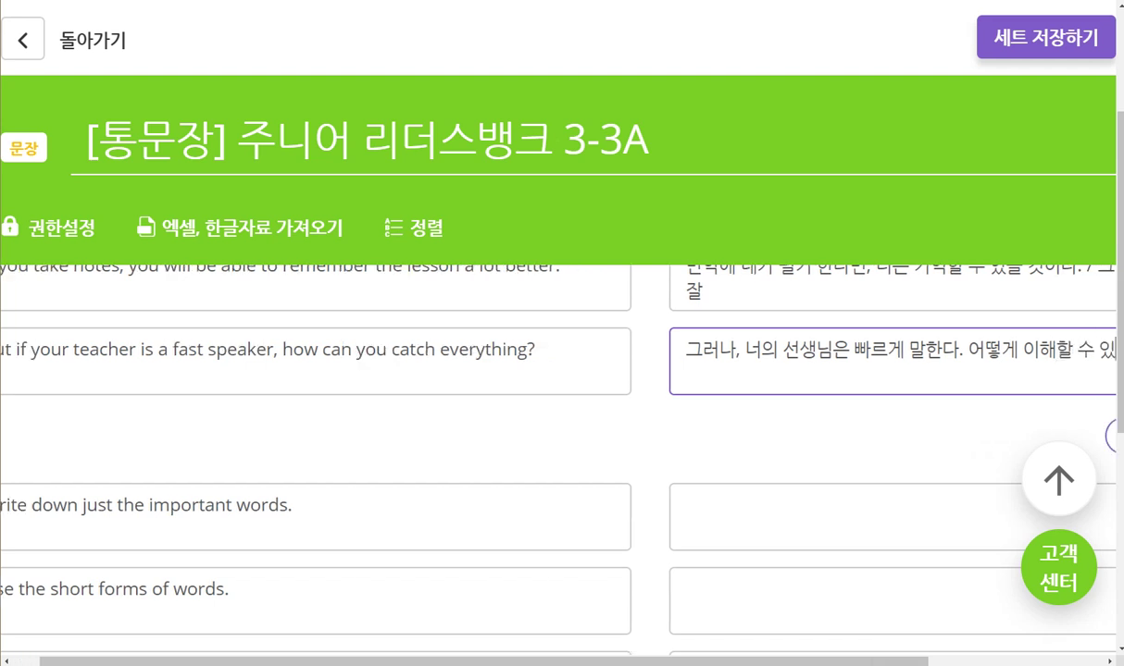
{"action": "type", "text": "겠지?"}
{"action": "key", "text": "BackSpace"}
{"action": "key", "text": "BackSpace"}
{"action": "type", "text": "ㄴㅣ? 모든"}
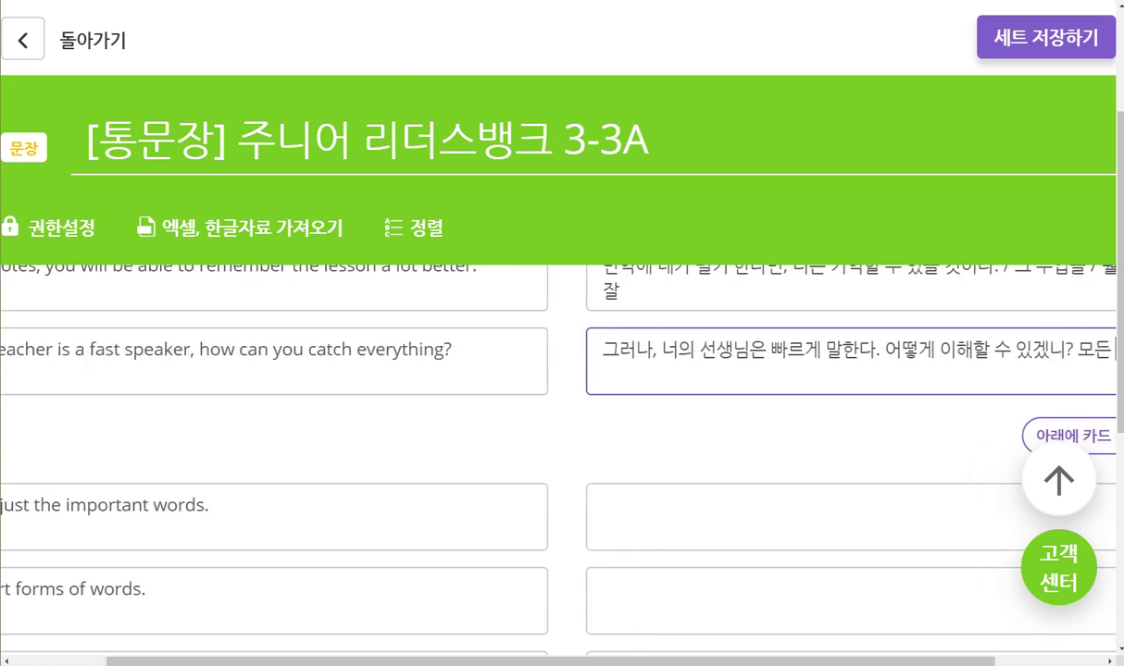
{"action": "type", "text": " 것을"}
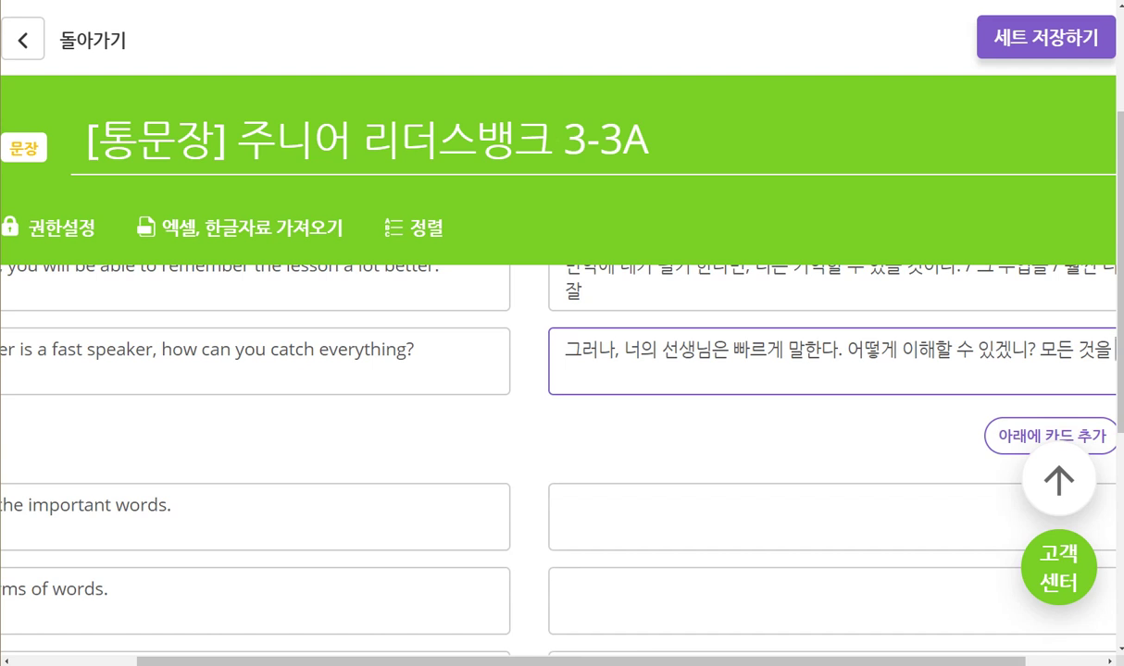
- Examine the clause "너의 선생님은 빠르게 말한다" in the third sentence's meaning by highlighting it
{"action": "left_click", "coordinate": [566, 350]}
{"action": "key", "text": "Right"}
{"action": "key", "text": "Right"}
{"action": "key", "text": "Right"}
{"action": "key", "text": "Right"}
{"action": "key", "text": "Right"}
{"action": "key", "text": "shift+Right"}
{"action": "key", "text": "shift+Right"}
{"action": "key", "text": "shift+Right"}
{"action": "key", "text": "shift+Right"}
{"action": "key", "text": "shift+Right"}
{"action": "key", "text": "shift+Right"}
{"action": "key", "text": "shift+Right"}
{"action": "key", "text": "shift+Right"}
{"action": "key", "text": "shift+Right"}
{"action": "key", "text": "shift+Right"}
{"action": "key", "text": "shift+Right"}
{"action": "key", "text": "shift+Right"}
{"action": "key", "text": "shift+Right"}
{"action": "key", "text": "shift+Right"}
{"action": "key", "text": "shift+Right"}
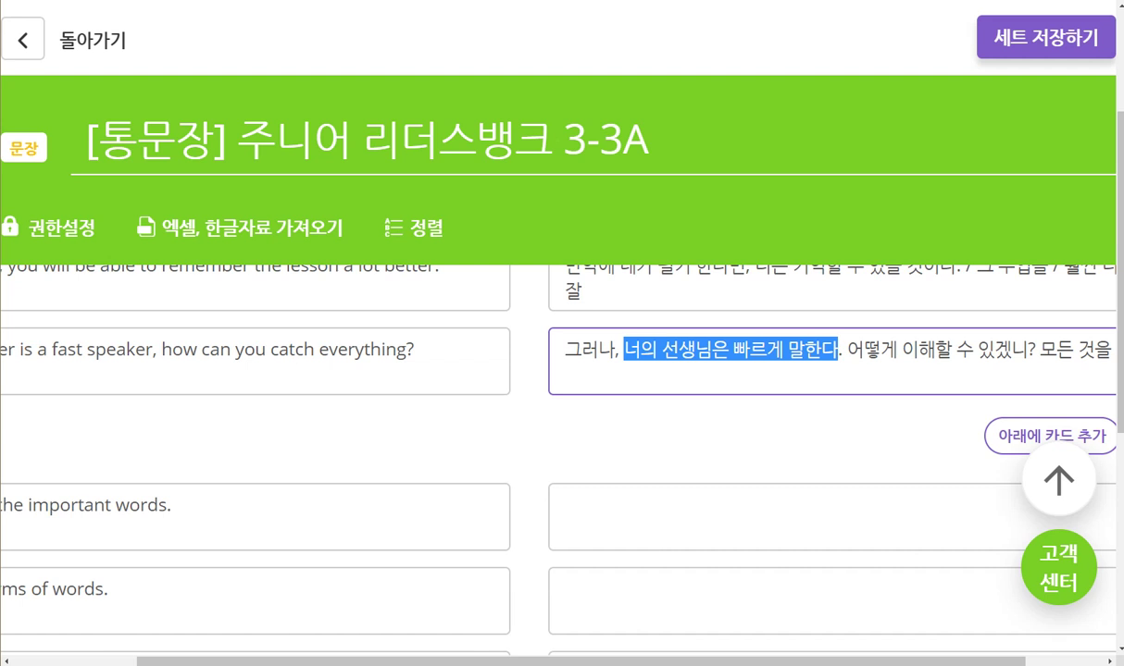
- Insert "만약" before "너의 선생님" in the third sentence's meaning and change the particle after "선생님" to "께서"
{"action": "left_click", "coordinate": [622, 350]}
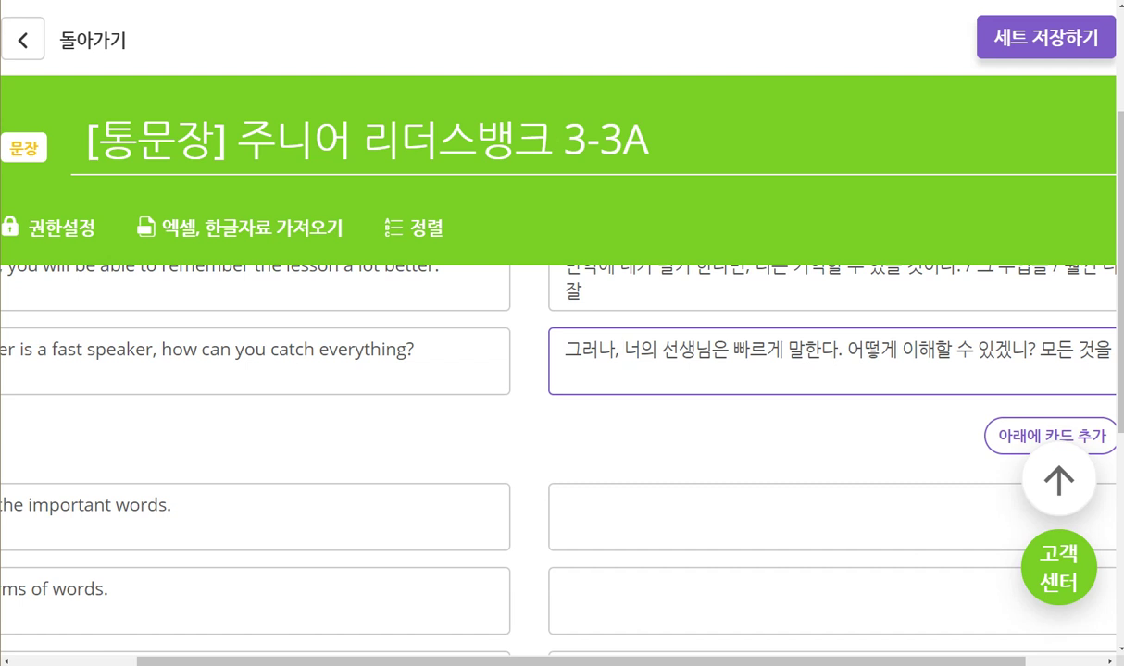
{"action": "type", "text": "만ㅇ"}
{"action": "type", "text": "약"}
{"action": "left_click_drag", "start_coordinate": [750, 350], "coordinate": [767, 350]}
{"action": "type", "text": "께서"}
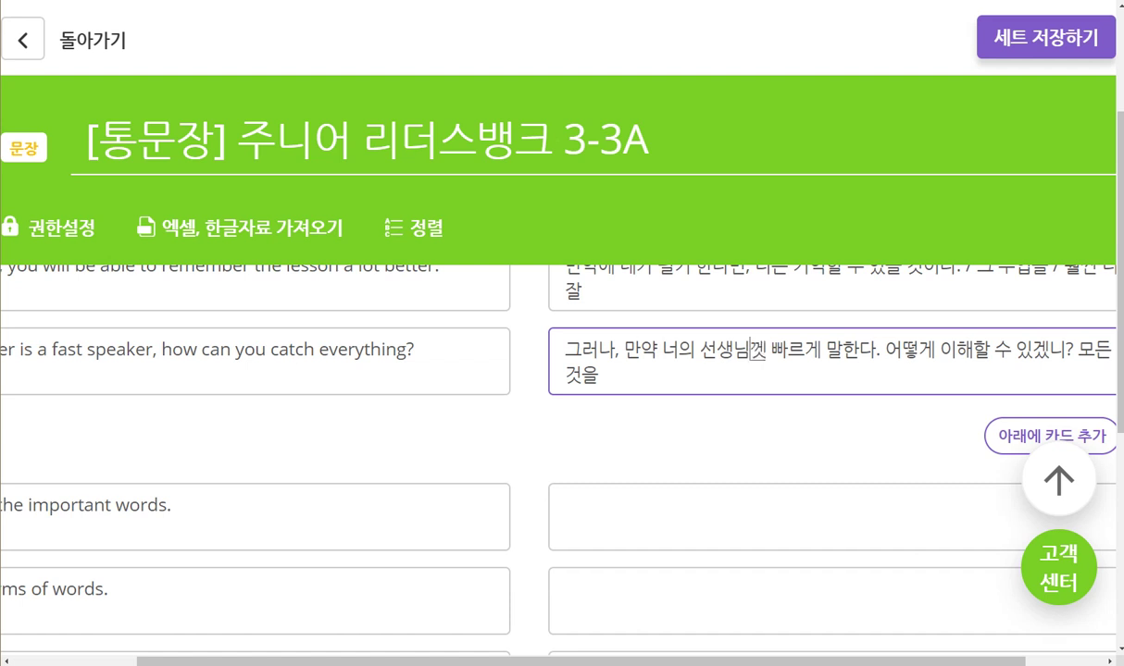
{"action": "key", "text": "Left"}
{"action": "key", "text": "Left"}
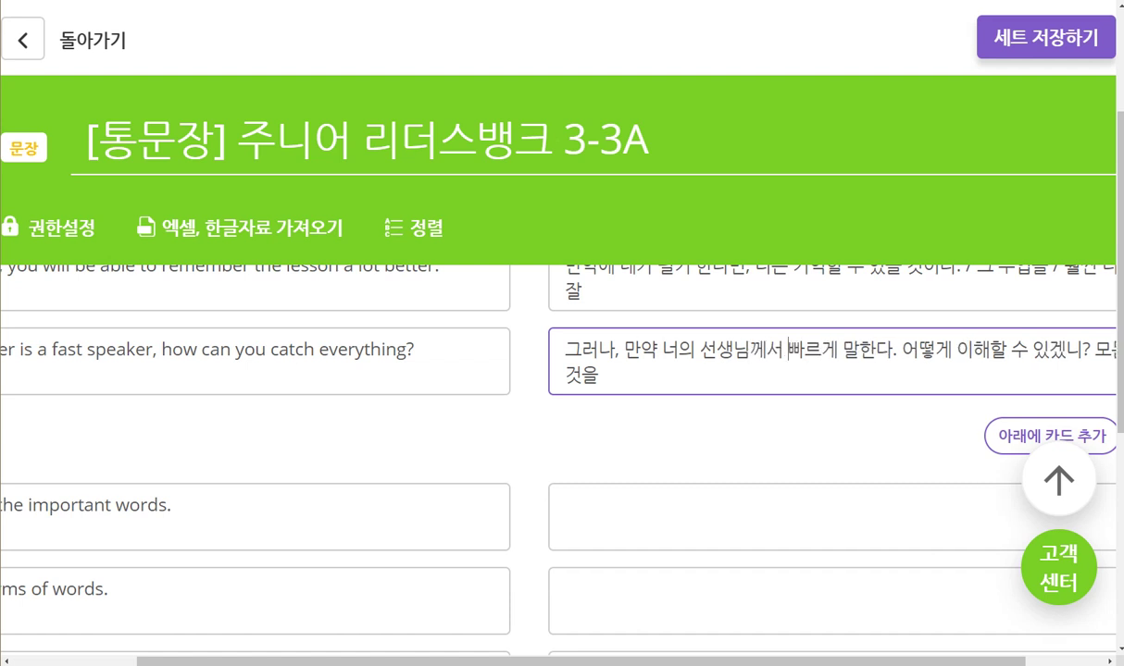
- Replace "말한다." in the third sentence's meaning with "말하는 사람이라면,"
{"action": "key", "text": "Right"}
{"action": "key", "text": "Right"}
{"action": "key", "text": "Right"}
{"action": "key", "text": "Right"}
{"action": "key", "text": "shift+Right"}
{"action": "key", "text": "shift+Right"}
{"action": "key", "text": "shift+Right"}
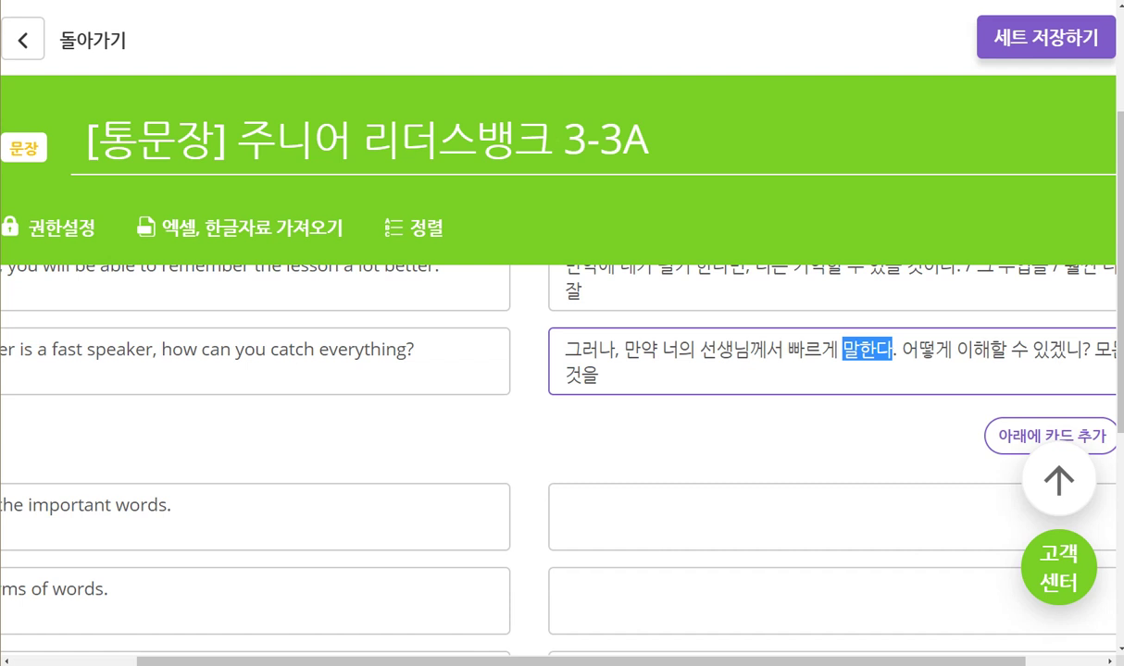
{"action": "type", "text": "미말하는 사라"}
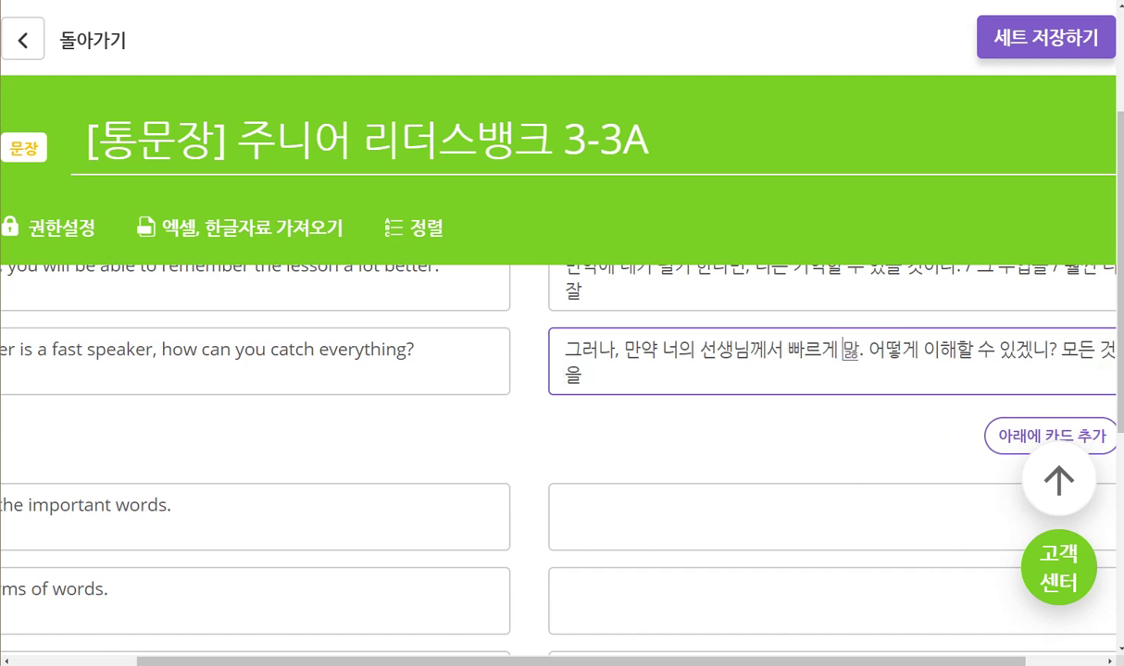
{"action": "type", "text": "람이라면"}
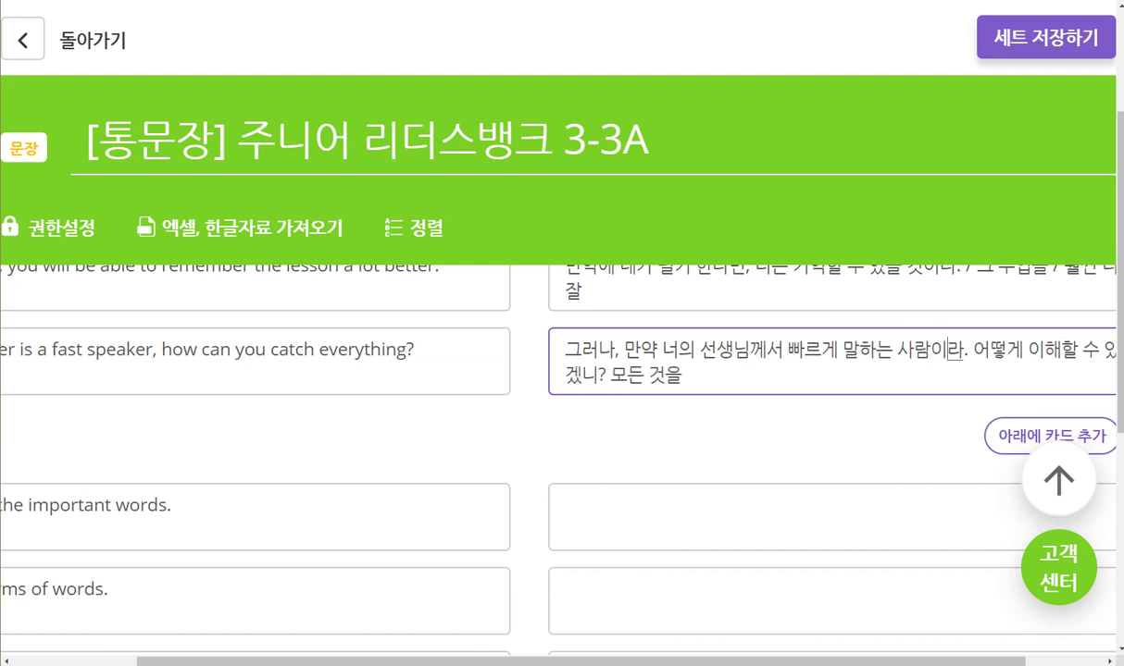
{"action": "key", "text": "Delete"}
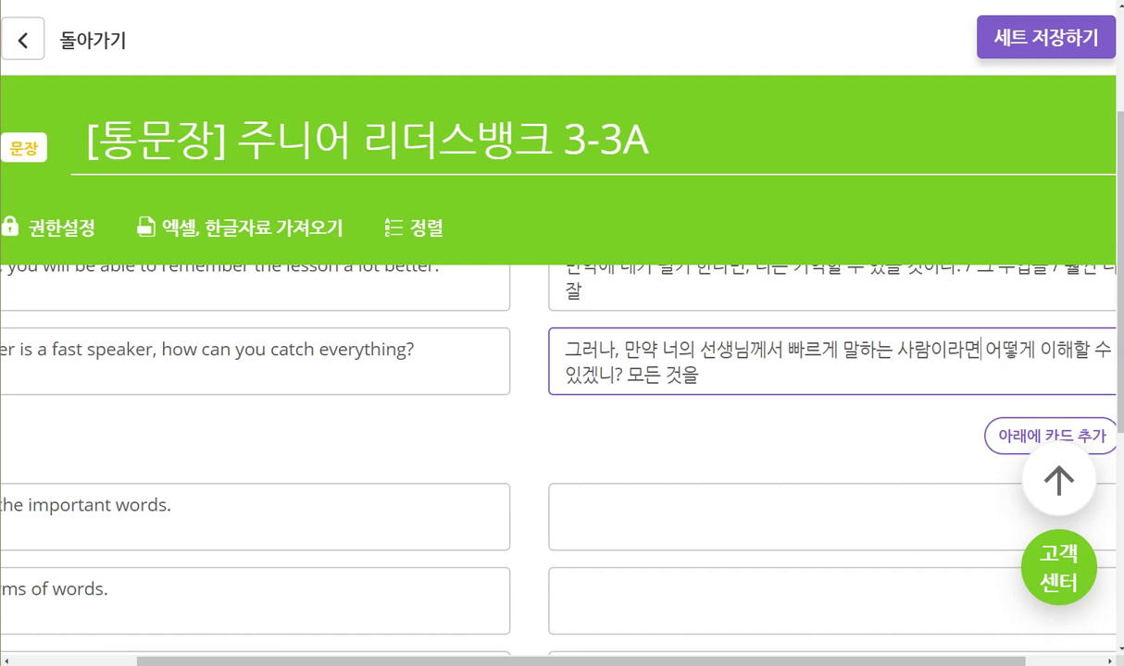
{"action": "type", "text": ","}
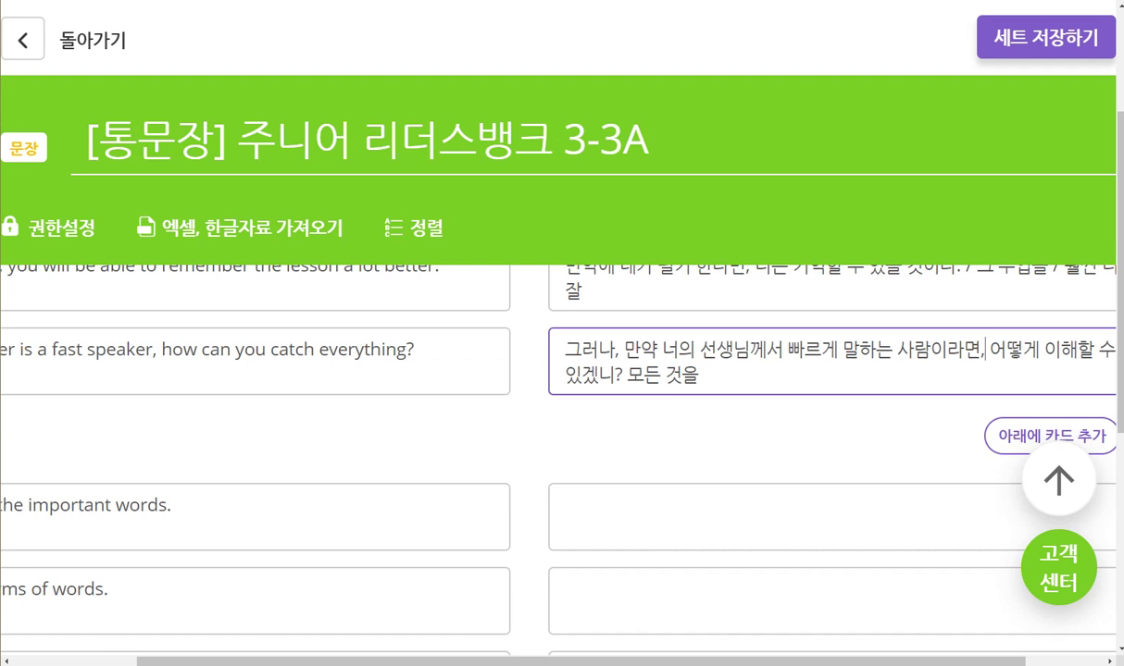
- Insert "/ 너는" after "어떻게" in the third sentence's meaning
{"action": "left_click", "coordinate": [1007, 350]}
{"action": "scroll", "coordinate": [555, 417], "scroll_direction": "right", "scroll_amount": 1}
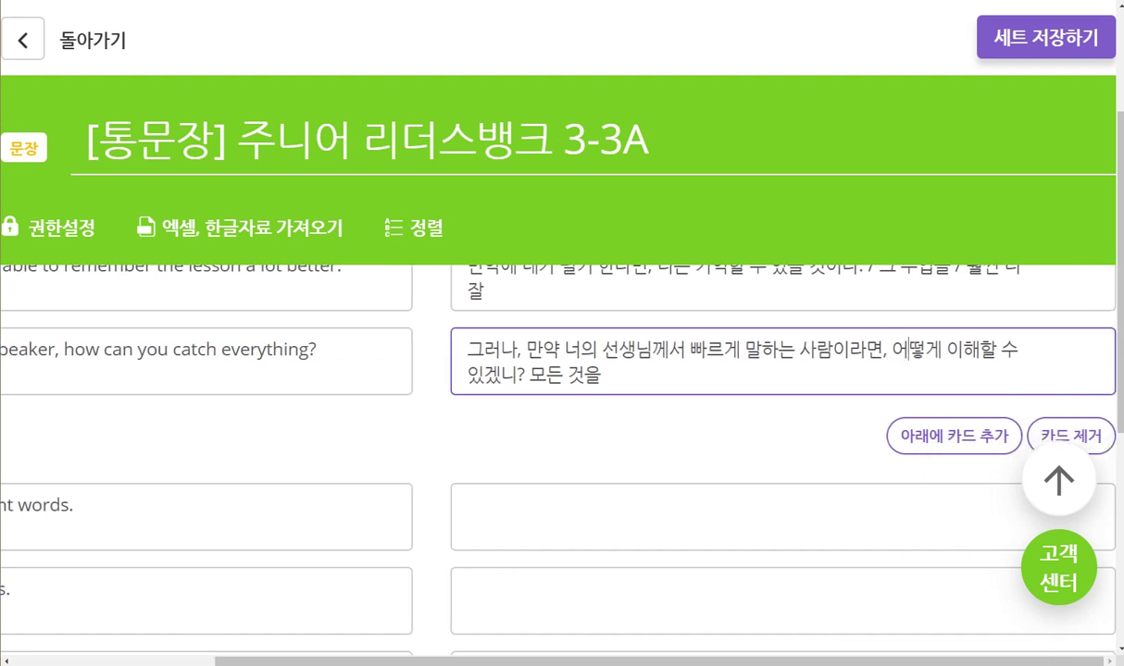
{"action": "key", "text": "Left"}
{"action": "key", "text": "shift+Right"}
{"action": "key", "text": "shift+Right"}
{"action": "key", "text": "shift+Right"}
{"action": "key", "text": "shift+Right"}
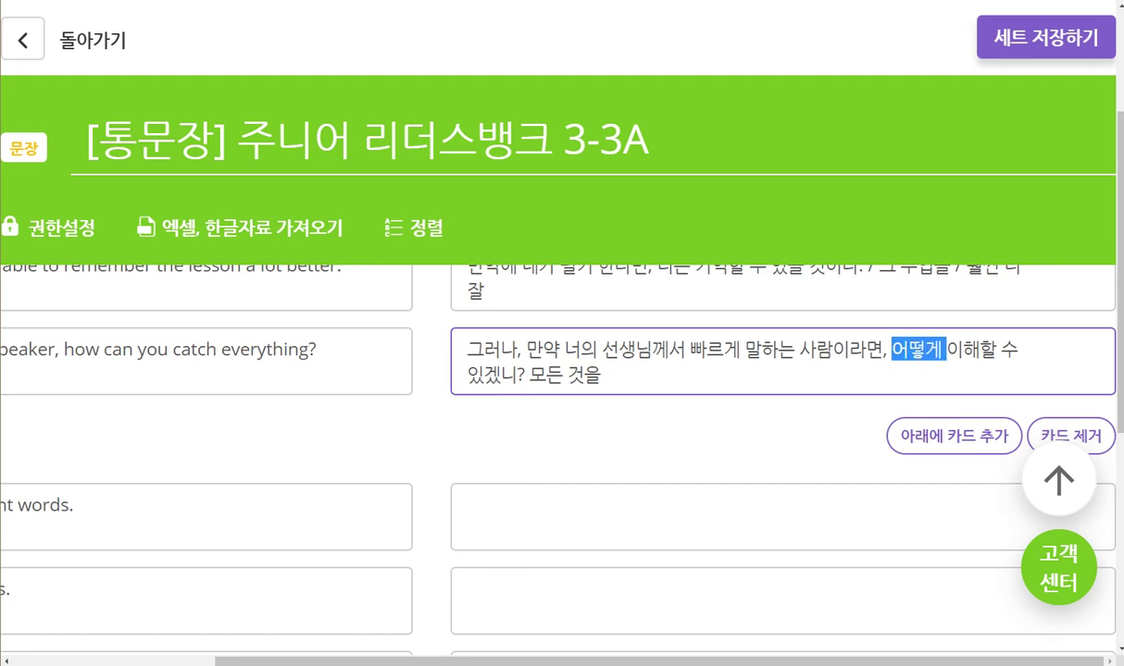
{"action": "key", "text": "Left"}
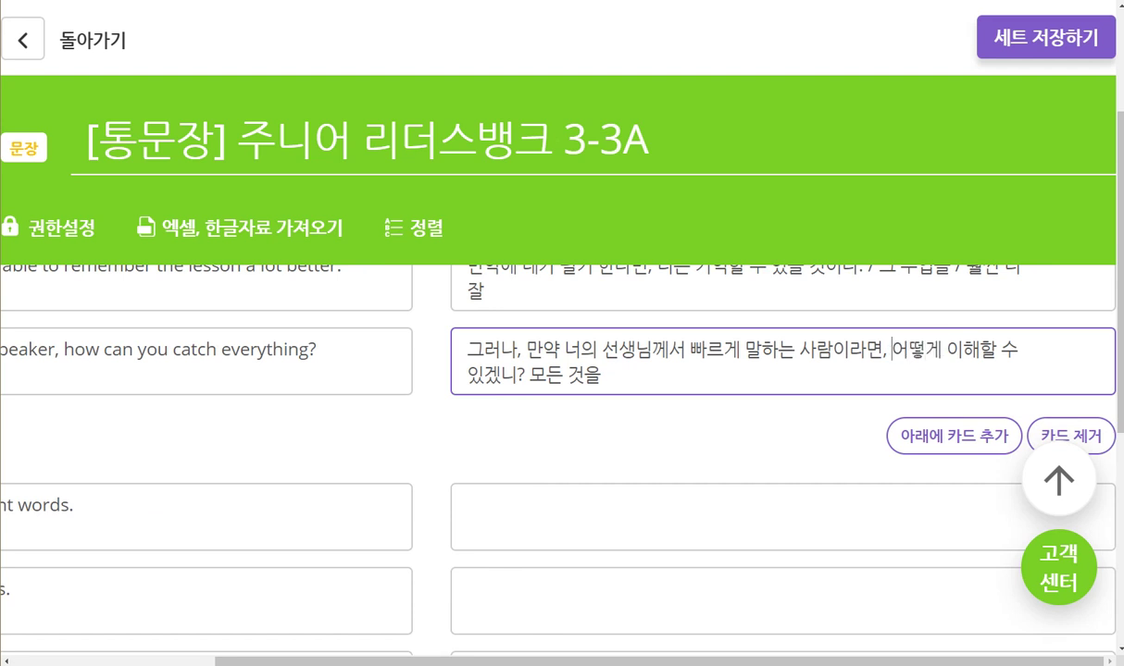
{"action": "key", "text": "Right"}
{"action": "key", "text": "Right"}
{"action": "key", "text": "Right"}
{"action": "key", "text": "Right"}
{"action": "key", "text": "Right"}
{"action": "key", "text": "Right"}
{"action": "key", "text": "Left"}
{"action": "key", "text": "Left"}
{"action": "type", "text": "/ ㄴㅓ는"}
- Replace "이해할 수 있겠니?" with "따라잡을 수 있겠니? /" before "모든 것을" and reread the whole meaning clause by clause
{"action": "key", "text": "shift+Right"}
{"action": "key", "text": "shift+Right"}
{"action": "key", "text": "shift+Right"}
{"action": "key", "text": "shift+Right"}
{"action": "key", "text": "shift+Right"}
{"action": "key", "text": "shift+Right"}
{"action": "key", "text": "shift+Right"}
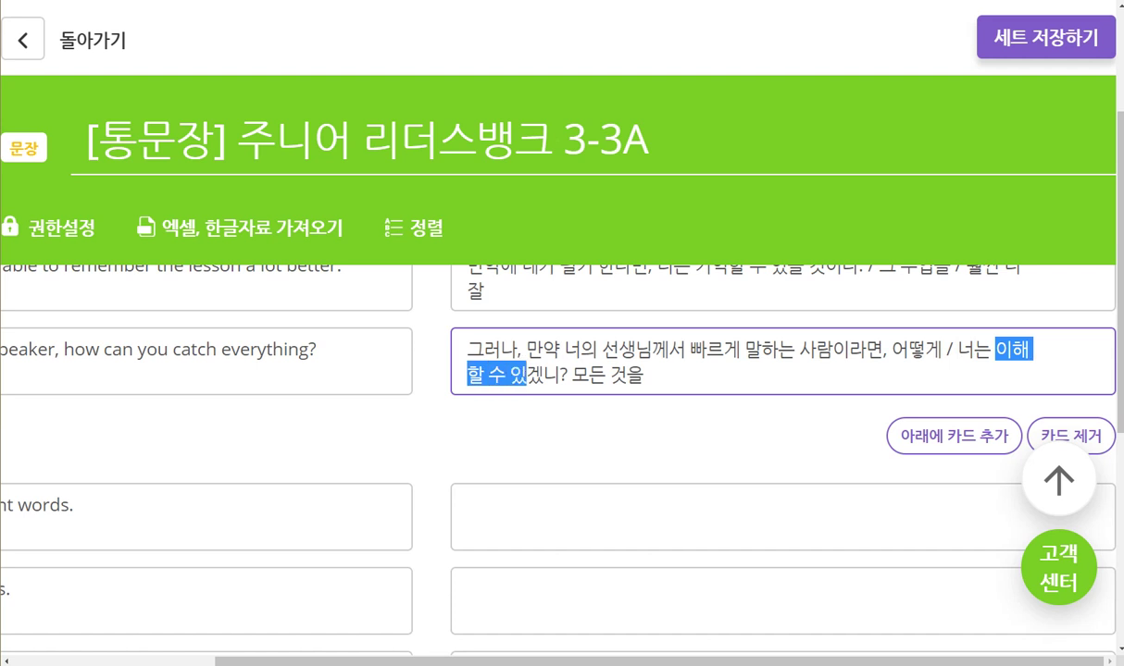
{"action": "key", "text": "shift+Right"}
{"action": "key", "text": "shift+Right"}
{"action": "key", "text": "shift+Right"}
{"action": "type", "text": "따라잡을 수"}
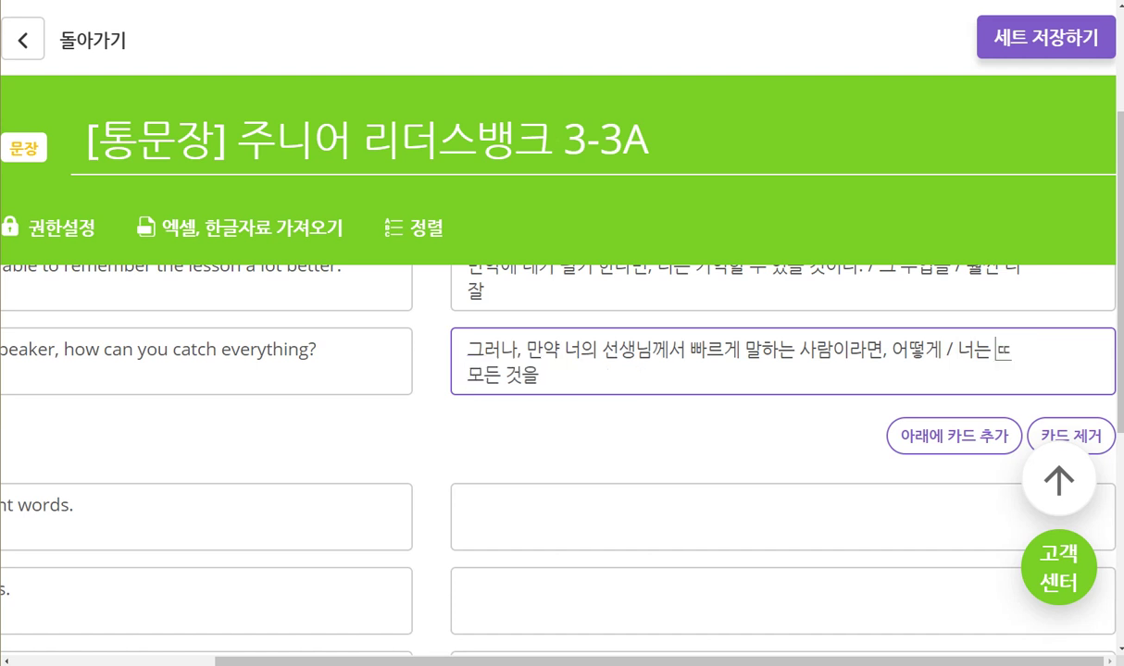
{"action": "type", "text": " 있겠니?"}
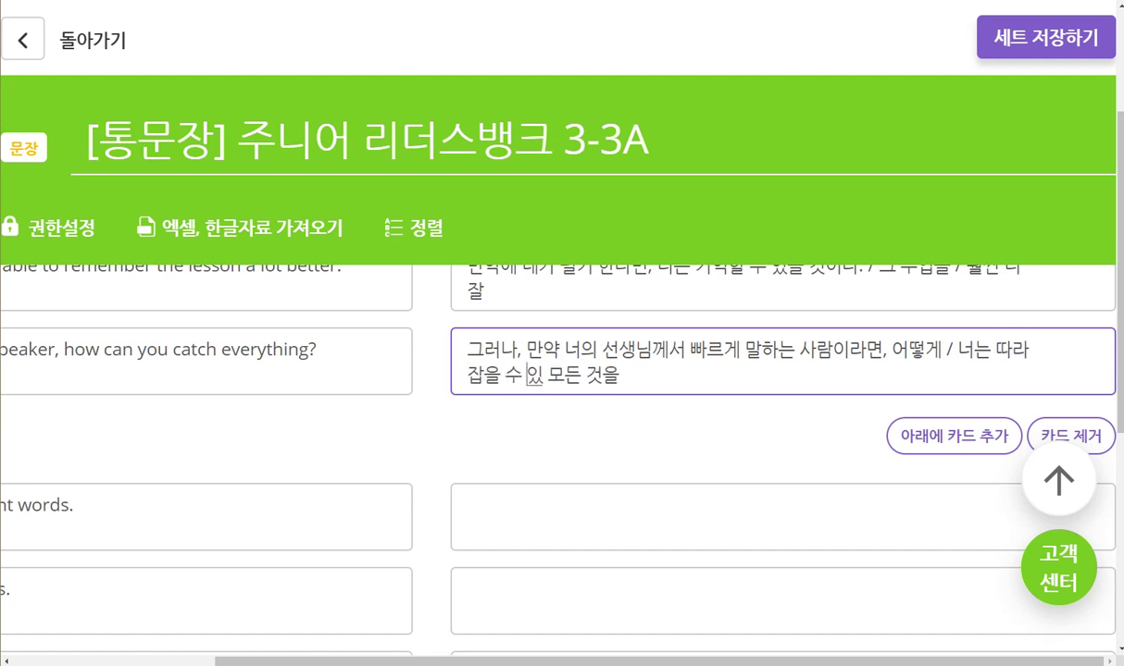
{"action": "type", "text": " /"}
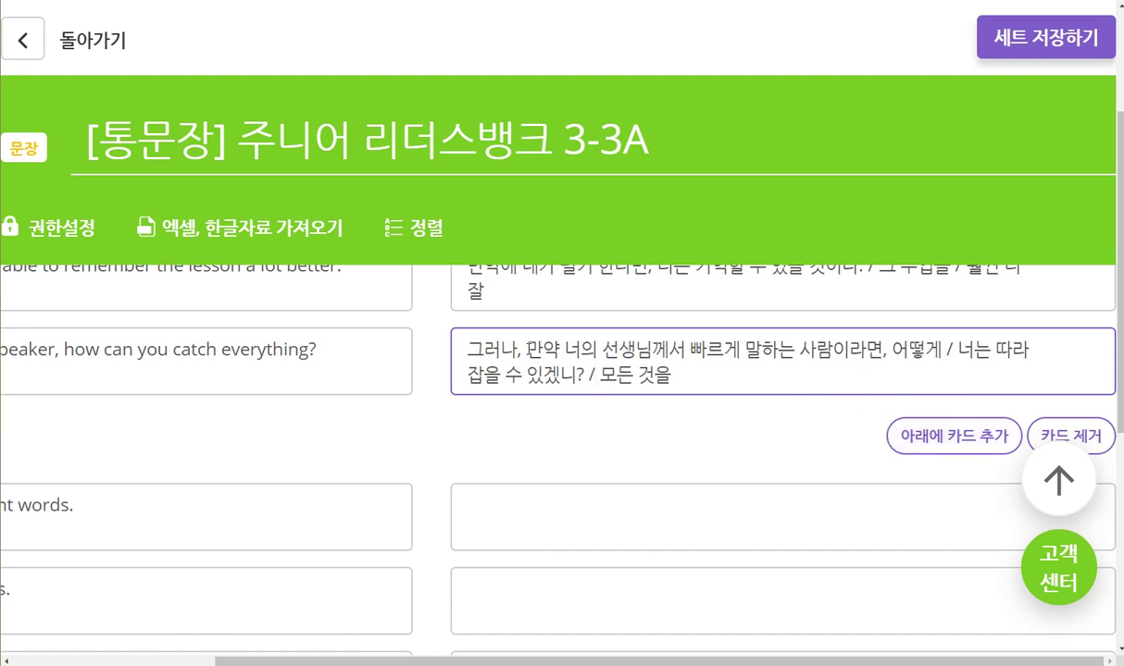
{"action": "left_click_drag", "start_coordinate": [467, 350], "coordinate": [891, 341]}
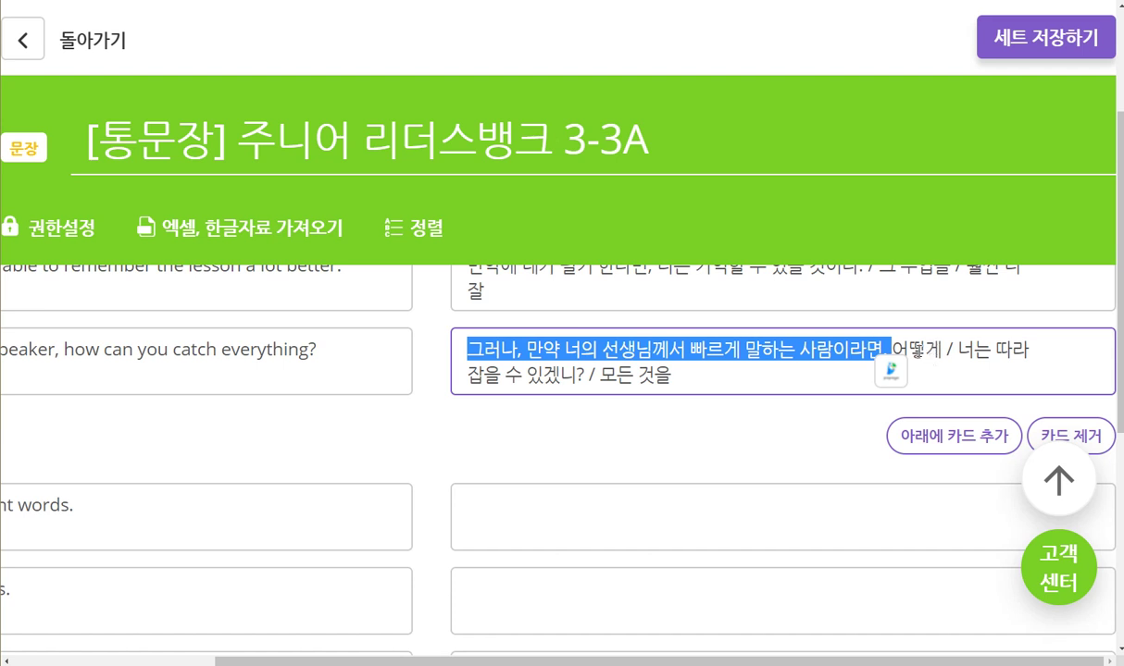
{"action": "left_click", "coordinate": [894, 350]}
{"action": "left_click_drag", "start_coordinate": [894, 350], "coordinate": [674, 376]}
{"action": "left_click", "coordinate": [706, 349]}
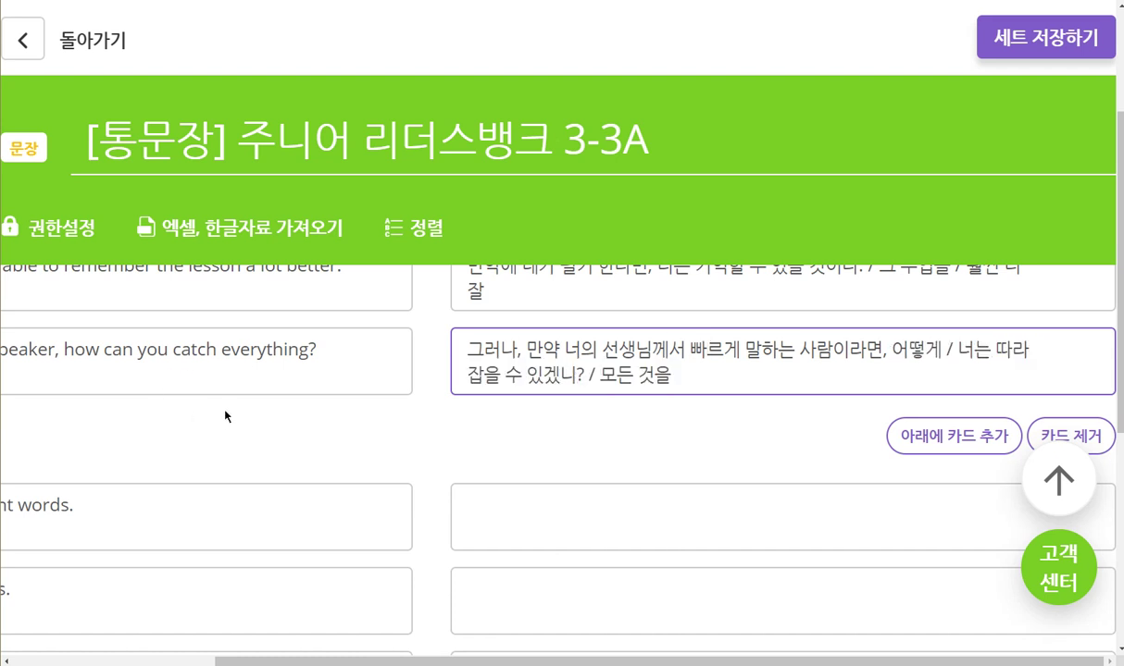
- Enter "중요한 단어들만 적어라." as the meaning of "Write down just the important words."
{"action": "scroll", "coordinate": [224, 414], "scroll_direction": "left", "scroll_amount": 3}
{"action": "scroll", "coordinate": [224, 413], "scroll_direction": "down", "scroll_amount": 2}
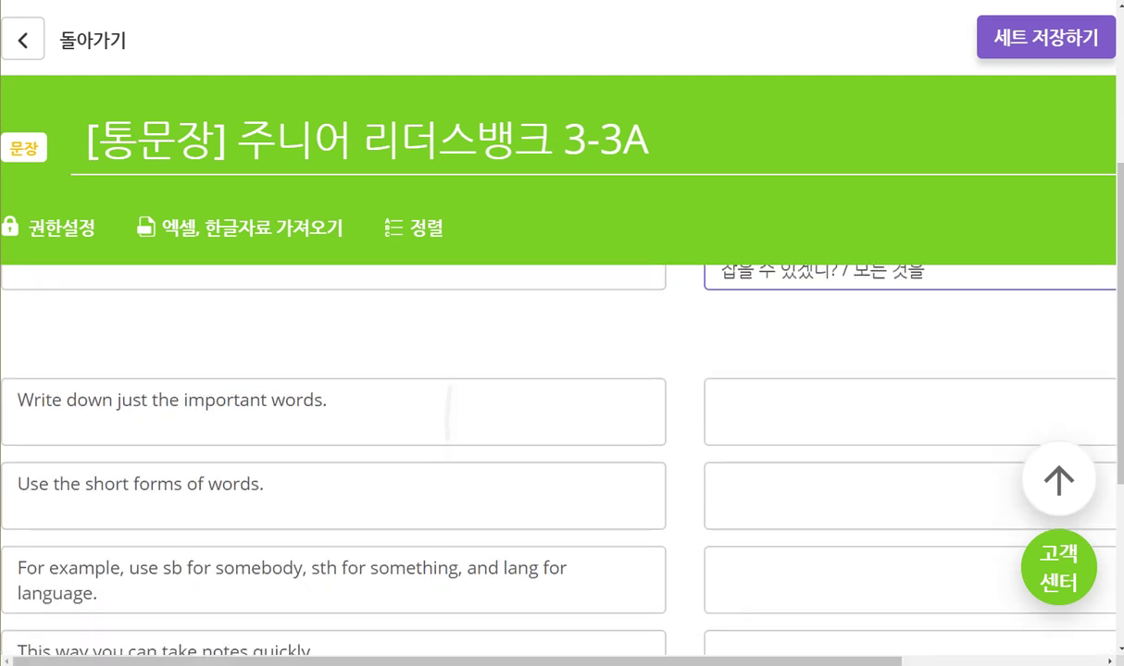
{"action": "left_click", "coordinate": [733, 335]}
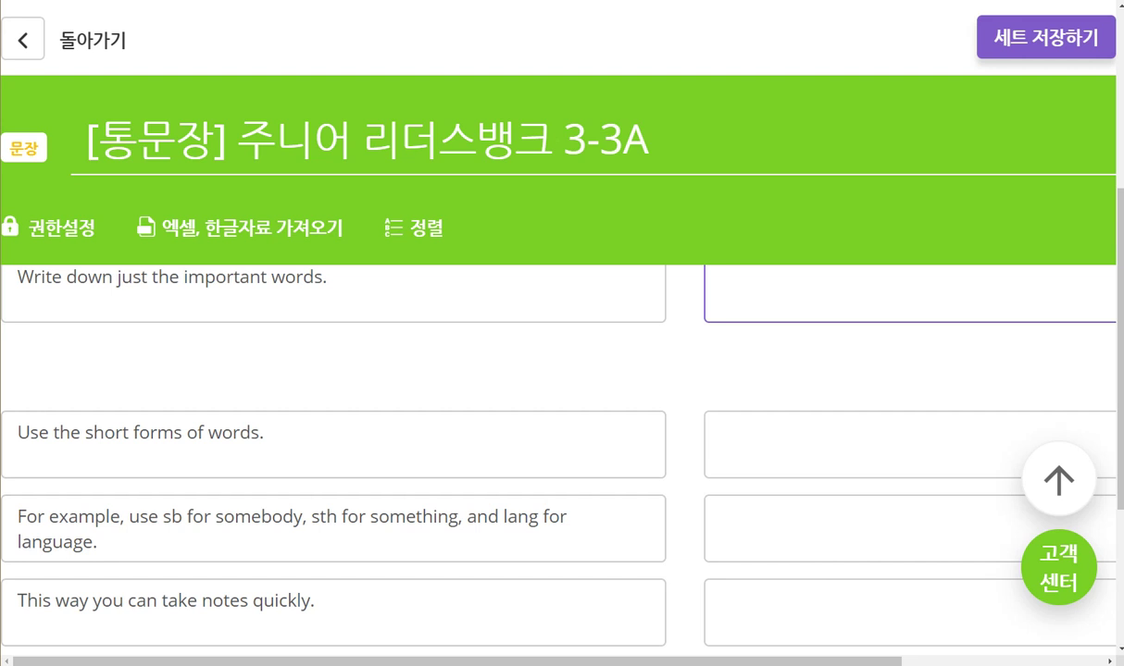
{"action": "scroll", "coordinate": [556, 445], "scroll_direction": "up", "scroll_amount": 1}
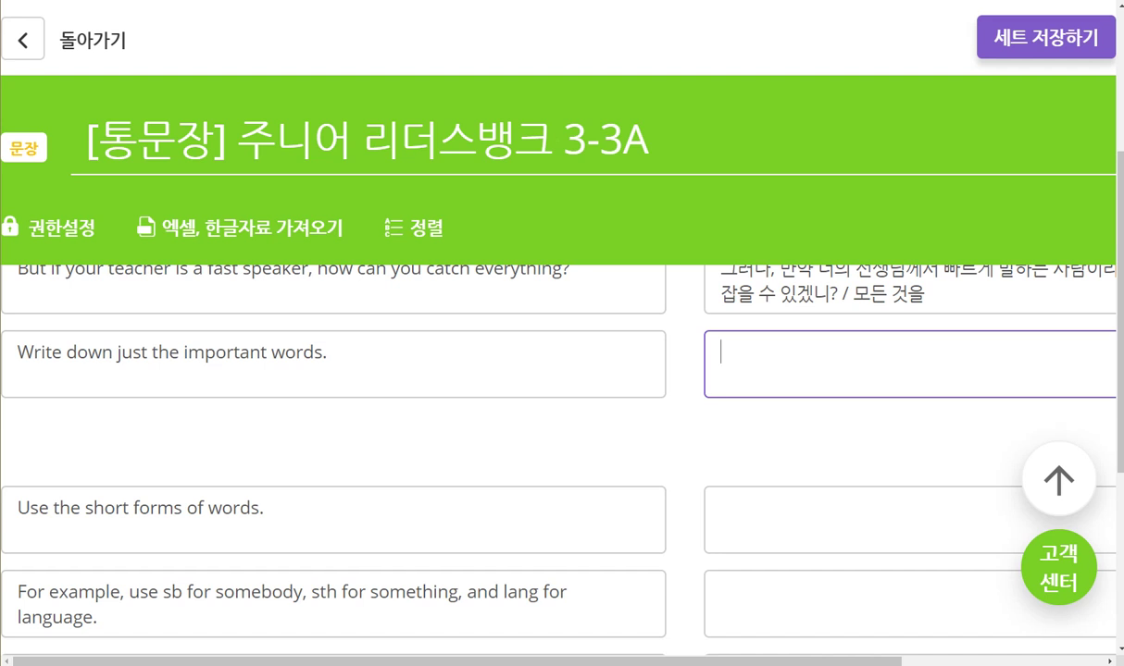
{"action": "type", "text": "중요한 단어들만"}
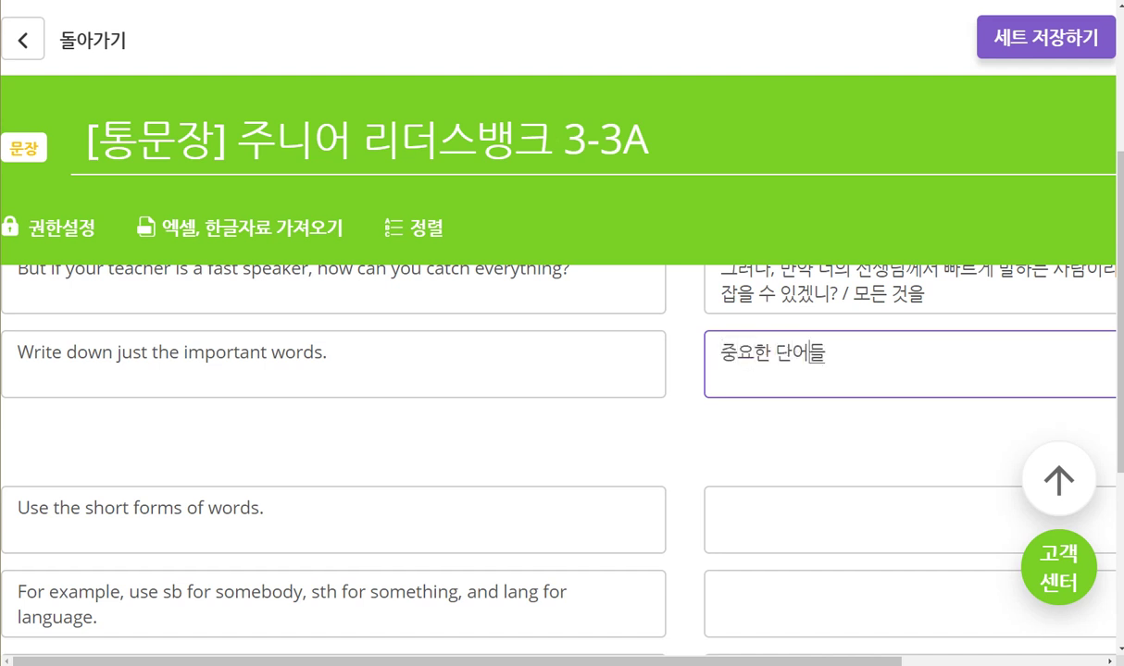
{"action": "key", "text": "BackSpace"}
{"action": "key", "text": "BackSpace"}
{"action": "key", "text": "BackSpace"}
{"action": "type", "text": "만"}
{"action": "key", "text": "BackSpace"}
{"action": "key", "text": "BackSpace"}
{"action": "type", "text": "만 적어라."}
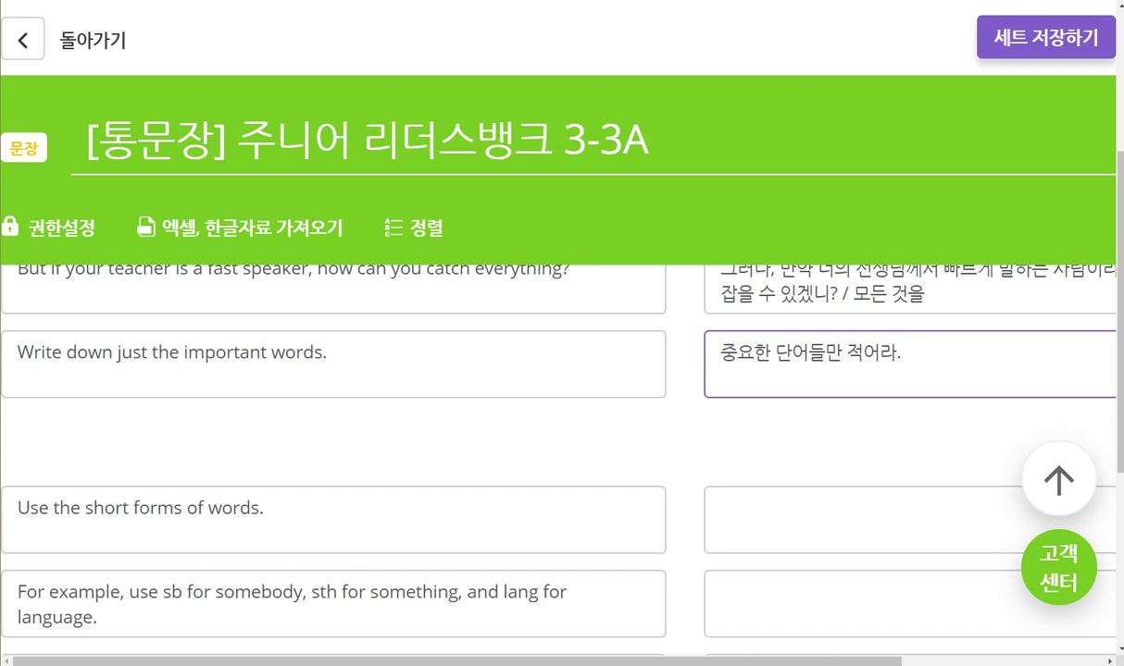
- Insert "적어라. / 그냥" at the start of the fourth sentence's meaning
{"action": "left_click", "coordinate": [721, 353]}
{"action": "type", "text": "적어라"}
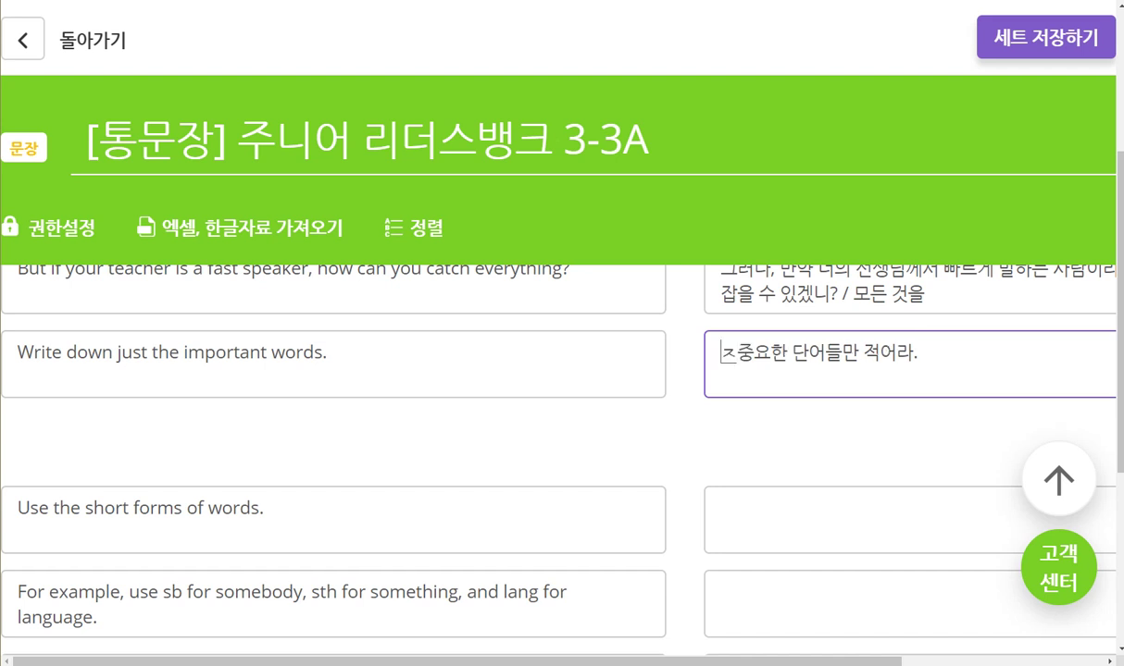
{"action": "type", "text": ". / 그냥"}
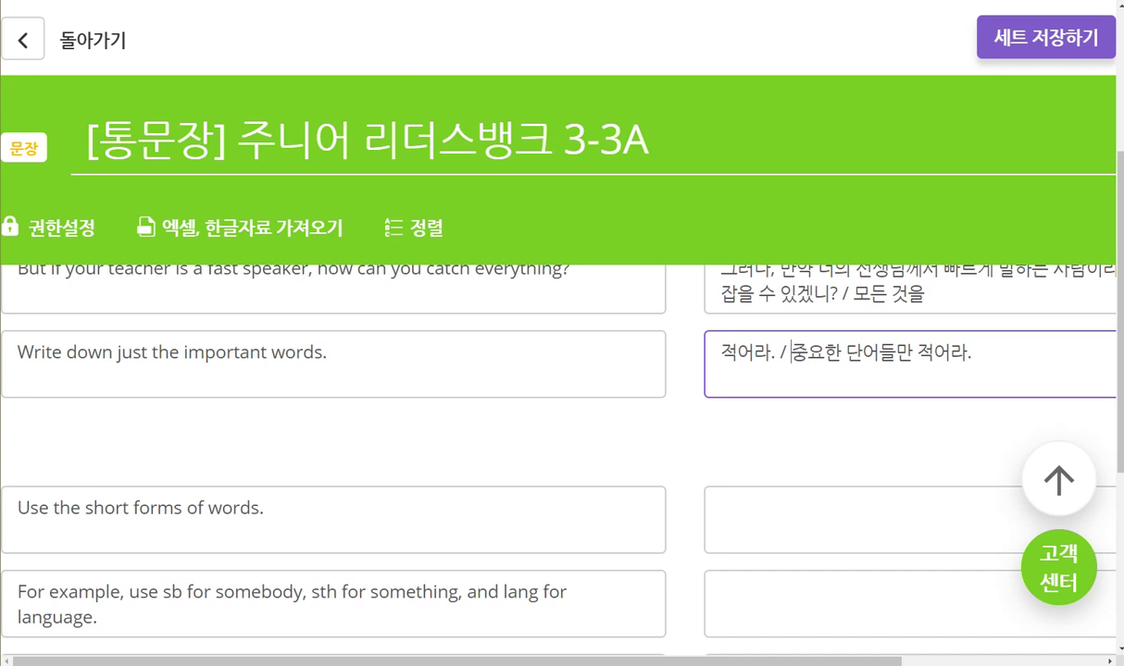
- Delete the closing "적어라." after "중요한 단어들만" in the fourth sentence's meaning
{"action": "key", "text": "Right"}
{"action": "key", "text": "Right"}
{"action": "key", "text": "Right"}
{"action": "key", "text": "Right"}
{"action": "key", "text": "Right"}
{"action": "key", "text": "Right"}
{"action": "key", "text": "Right"}
{"action": "key", "text": "Right"}
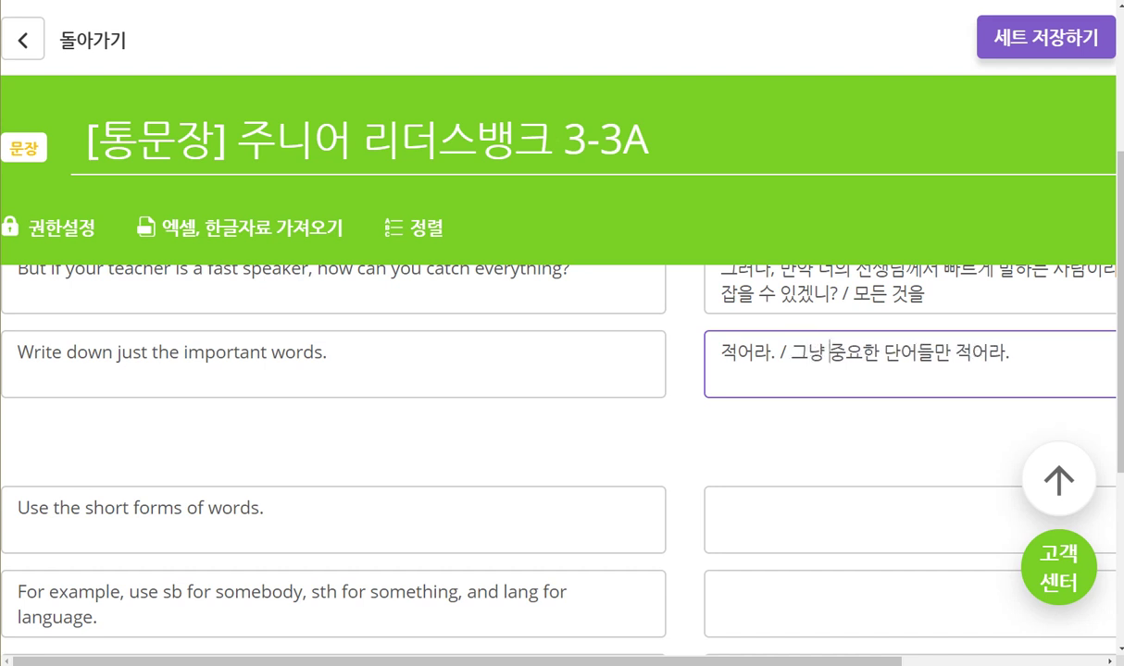
{"action": "key", "text": "shift+End"}
{"action": "key", "text": "BackSpace"}
- Change the opening "적어라." of the fourth sentence's meaning to "적어 두어라."
{"action": "key", "text": "Left"}
{"action": "key", "text": "Left"}
{"action": "key", "text": "Left"}
{"action": "key", "text": "Left"}
{"action": "key", "text": "Left"}
{"action": "key", "text": "Left"}
{"action": "key", "text": "Left"}
{"action": "key", "text": "Left"}
{"action": "key", "text": "Left"}
{"action": "key", "text": "Left"}
{"action": "key", "text": "Left"}
{"action": "key", "text": "shift+Right"}
{"action": "key", "text": "shift+Right"}
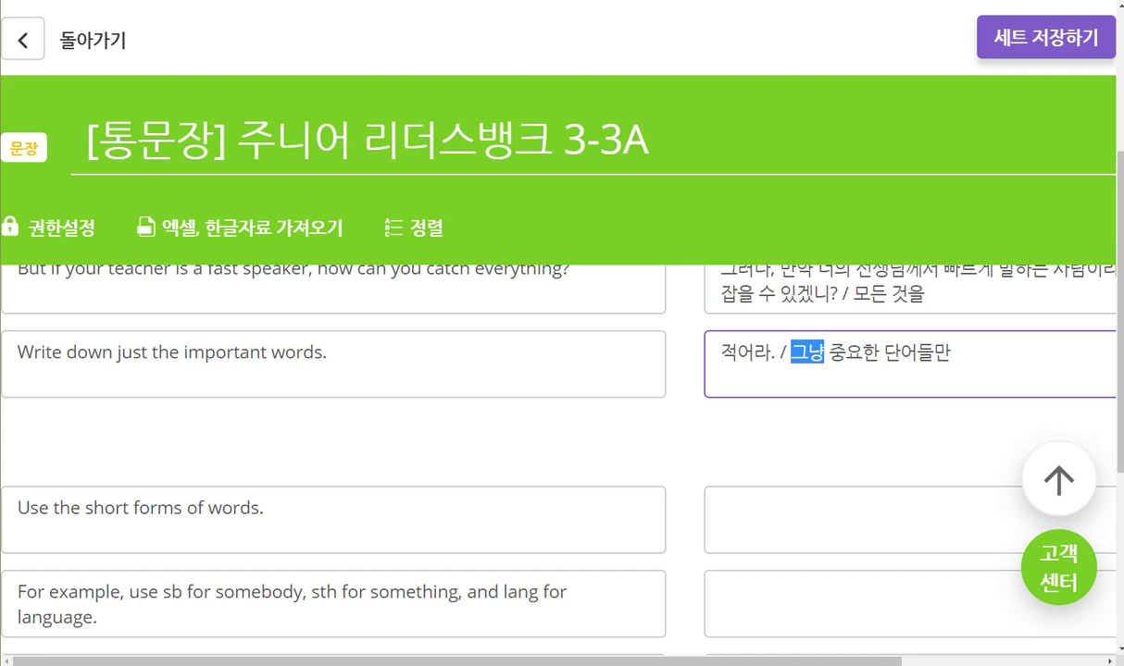
{"action": "scroll", "coordinate": [556, 416], "scroll_direction": "right", "scroll_amount": 5}
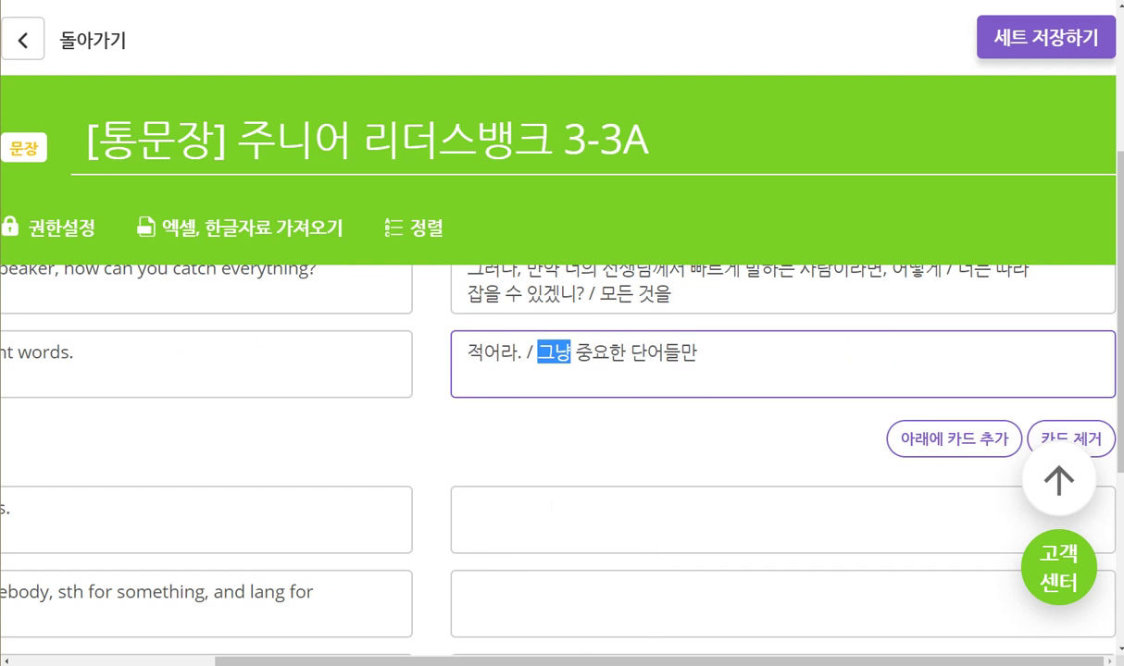
{"action": "key", "text": "Left"}
{"action": "key", "text": "Left"}
{"action": "key", "text": "Left"}
{"action": "key", "text": "Left"}
{"action": "key", "text": "Left"}
{"action": "key", "text": "Left"}
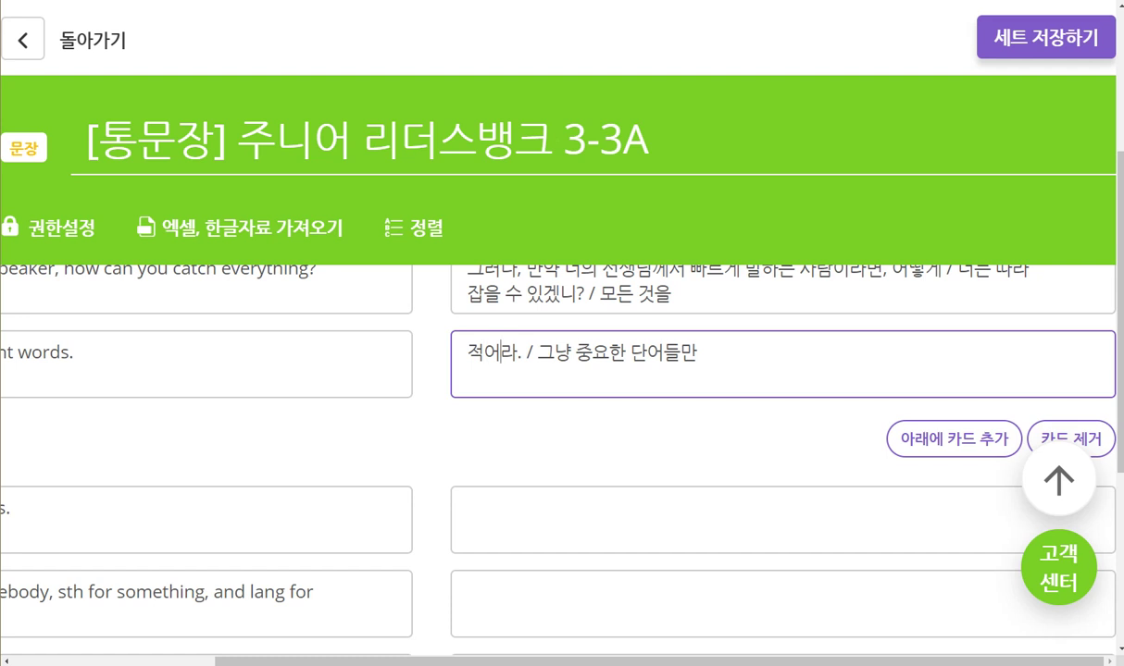
{"action": "type", "text": "두어"}
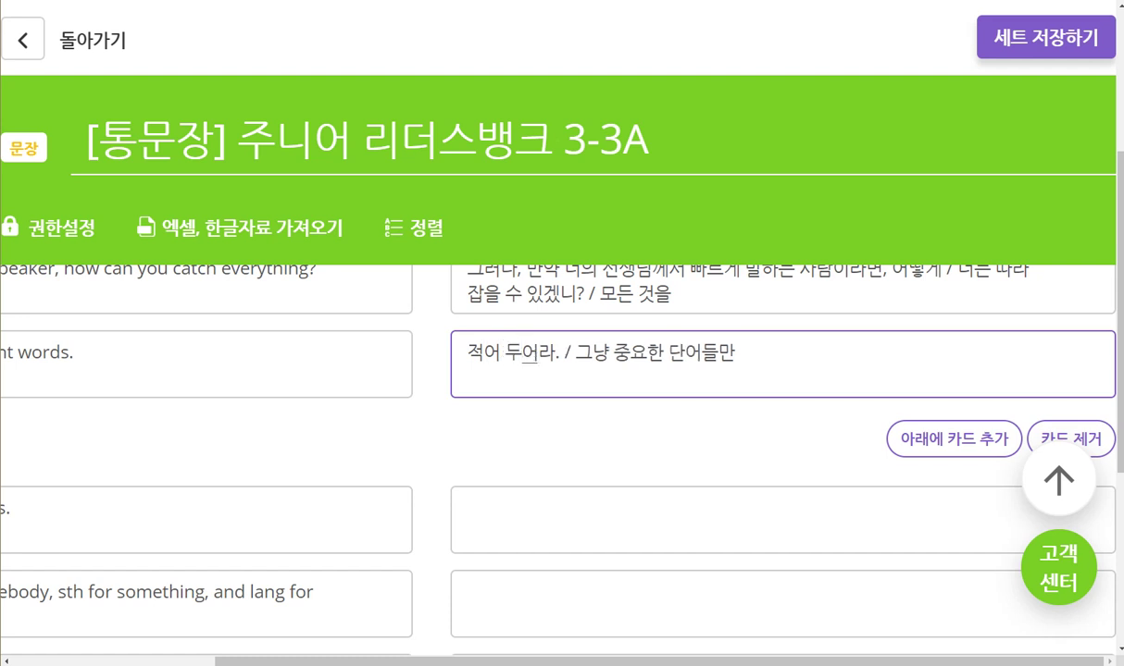
- Enter "사용해라. / <단어들의> 짧은 형태들을" as the meaning of "Use the short forms of words."
{"action": "key", "text": "Tab"}
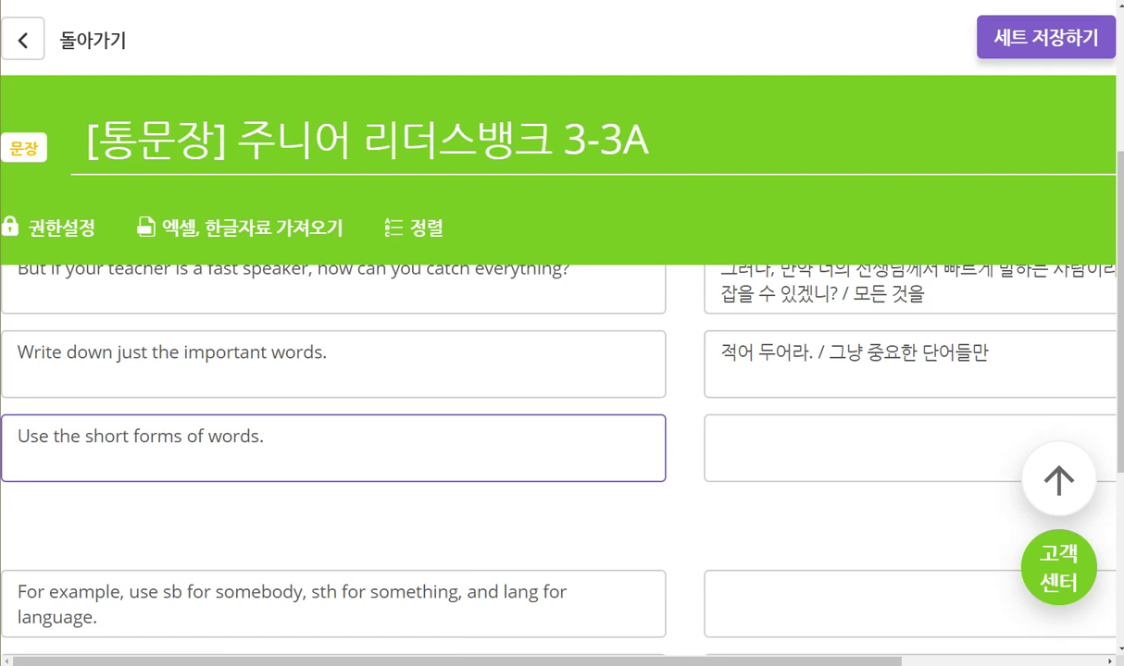
{"action": "key", "text": "ctrl+a"}
{"action": "key", "text": "Tab"}
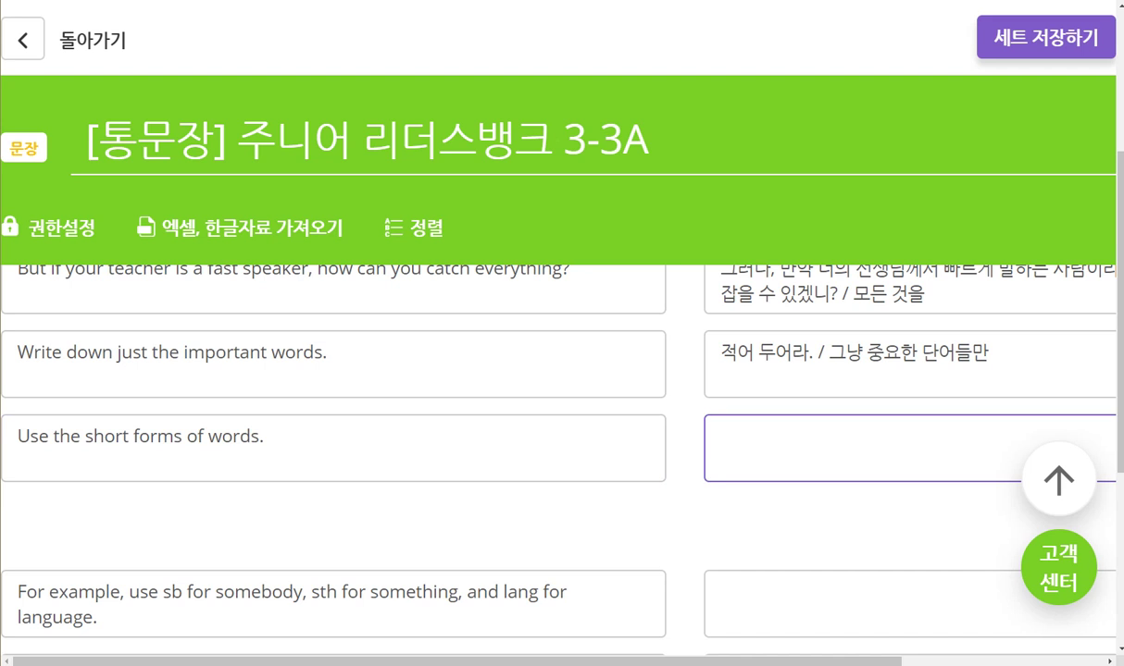
{"action": "type", "text": "사용해라. /"}
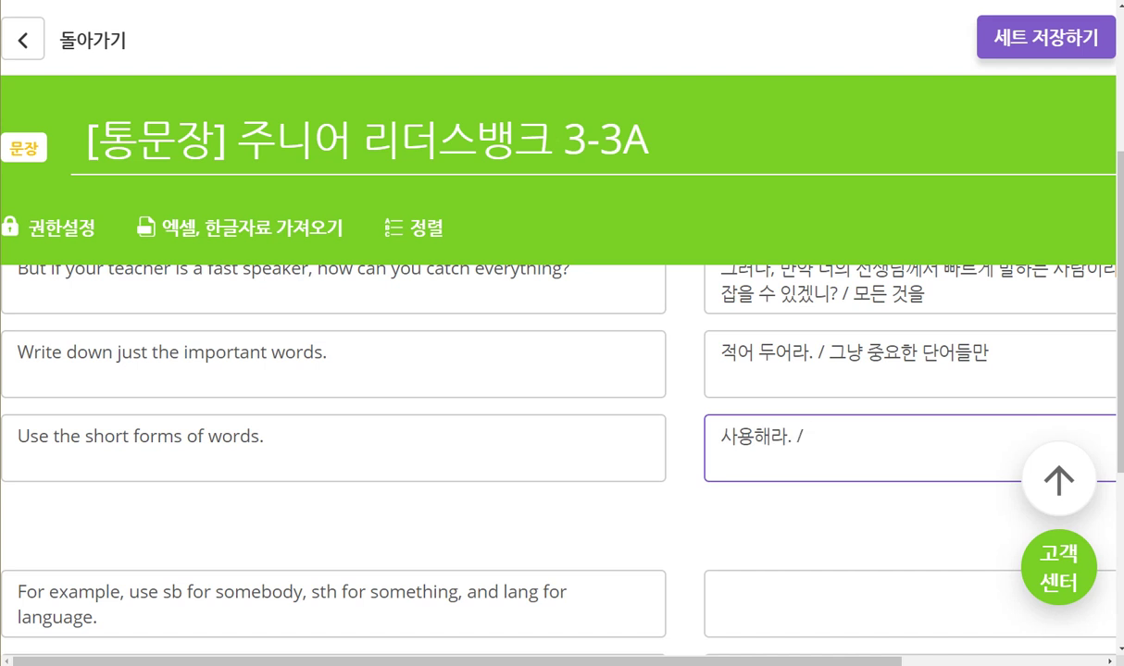
{"action": "type", "text": " <단어들의> 짧"}
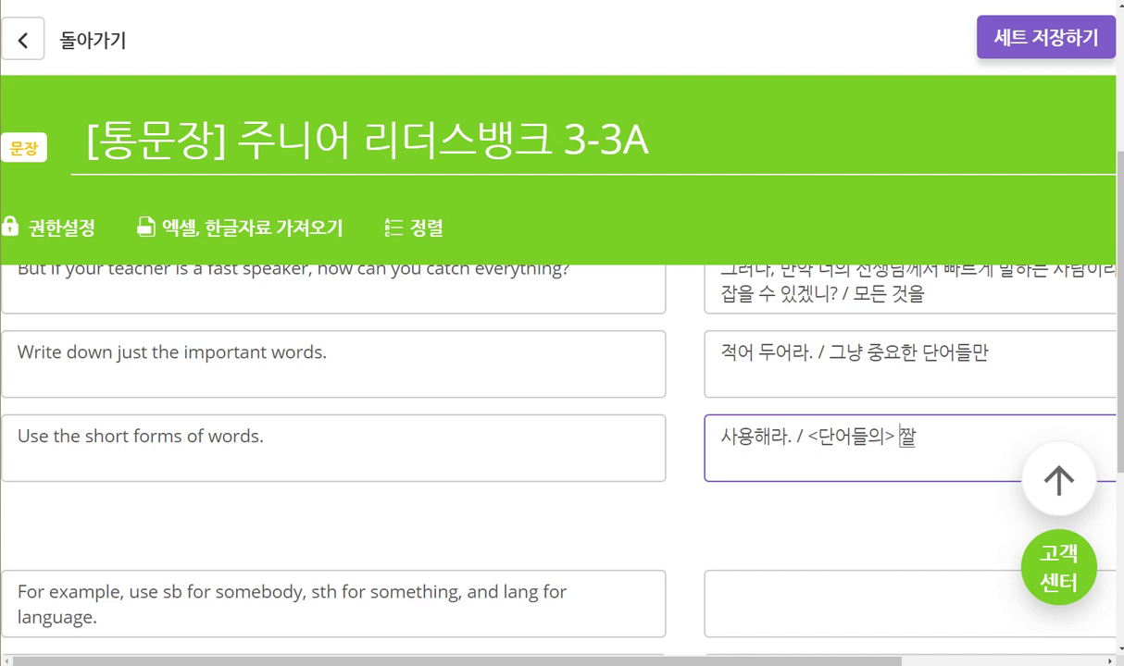
{"action": "type", "text": "ㅇ은 형태들을"}
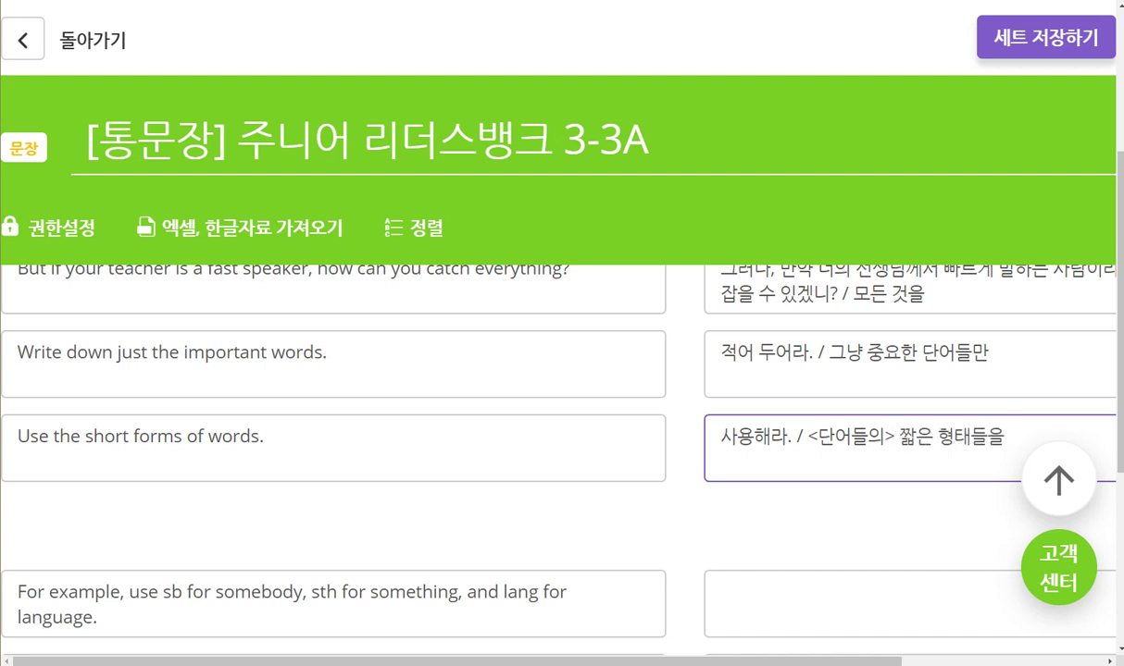
- Review the phrases "짧은 형태들을" and "<단어들의>" in the meaning of "Use the short forms of words."
{"action": "key", "text": "Left"}
{"action": "key", "text": "Left"}
{"action": "key", "text": "Left"}
{"action": "key", "text": "Left"}
{"action": "key", "text": "Left"}
{"action": "key", "text": "Left"}
{"action": "key", "text": "Left"}
{"action": "key", "text": "shift+Right"}
{"action": "key", "text": "shift+Right"}
{"action": "key", "text": "shift+Right"}
{"action": "key", "text": "shift+Right"}
{"action": "key", "text": "shift+Right"}
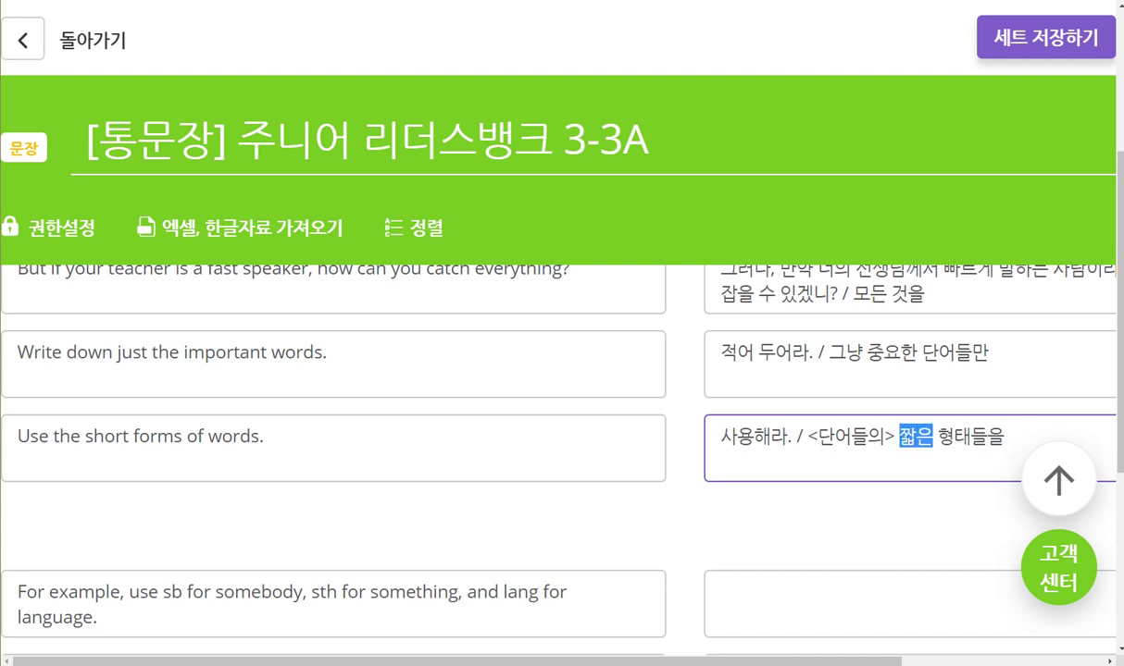
{"action": "key", "text": "shift+Right"}
{"action": "key", "text": "shift+Right"}
{"action": "key", "text": "shift+Right"}
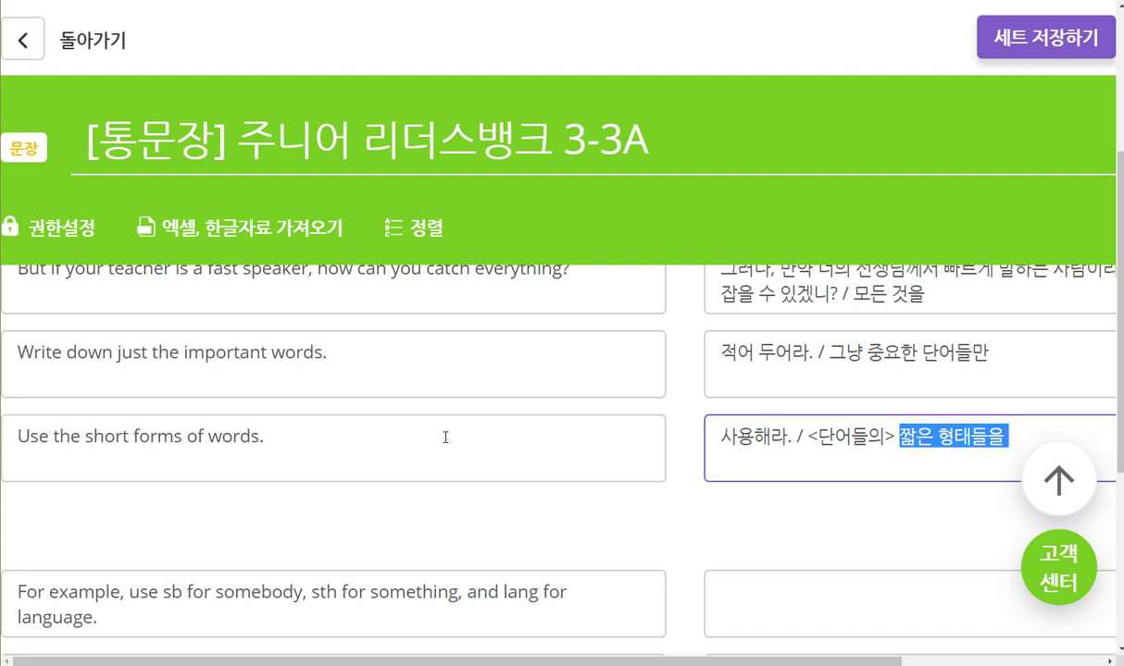
{"action": "left_click", "coordinate": [898, 436]}
{"action": "left_click_drag", "start_coordinate": [898, 436], "coordinate": [1023, 432]}
{"action": "left_click_drag", "start_coordinate": [821, 436], "coordinate": [866, 436]}
{"action": "left_click", "coordinate": [819, 436]}
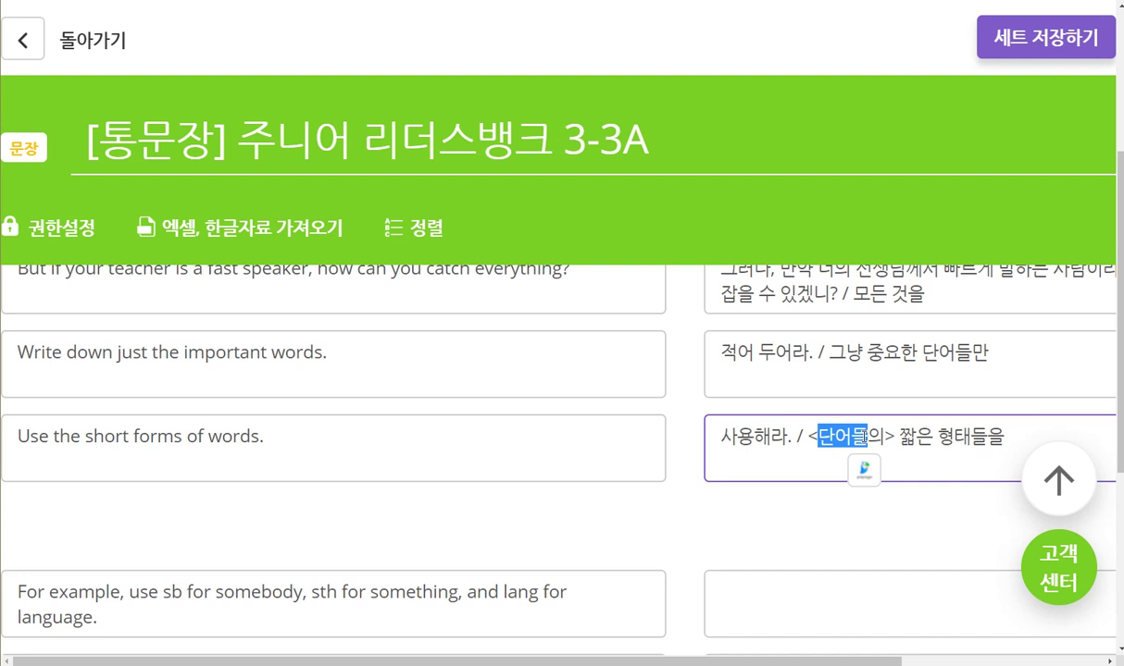
- Begin the meaning of the "For example" sentence with "예를들어, 사용해라 / sb를 / 누군가 대신에"
{"action": "key", "text": "Tab"}
{"action": "key", "text": "Tab"}
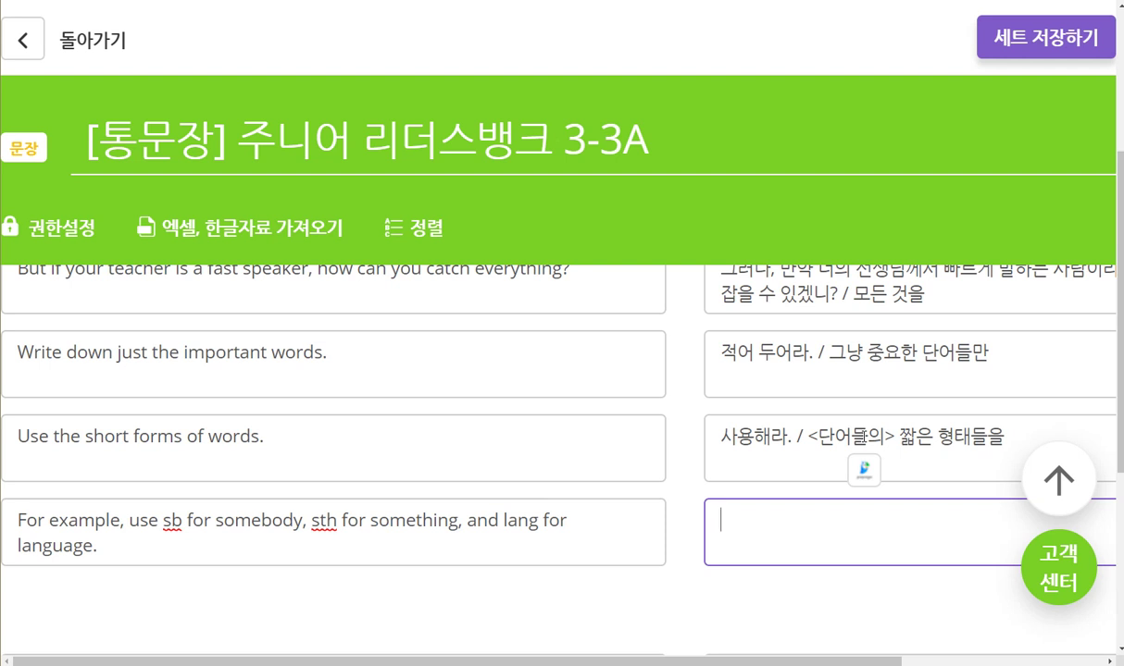
{"action": "type", "text": "예를들ㅇㅓ, 사"}
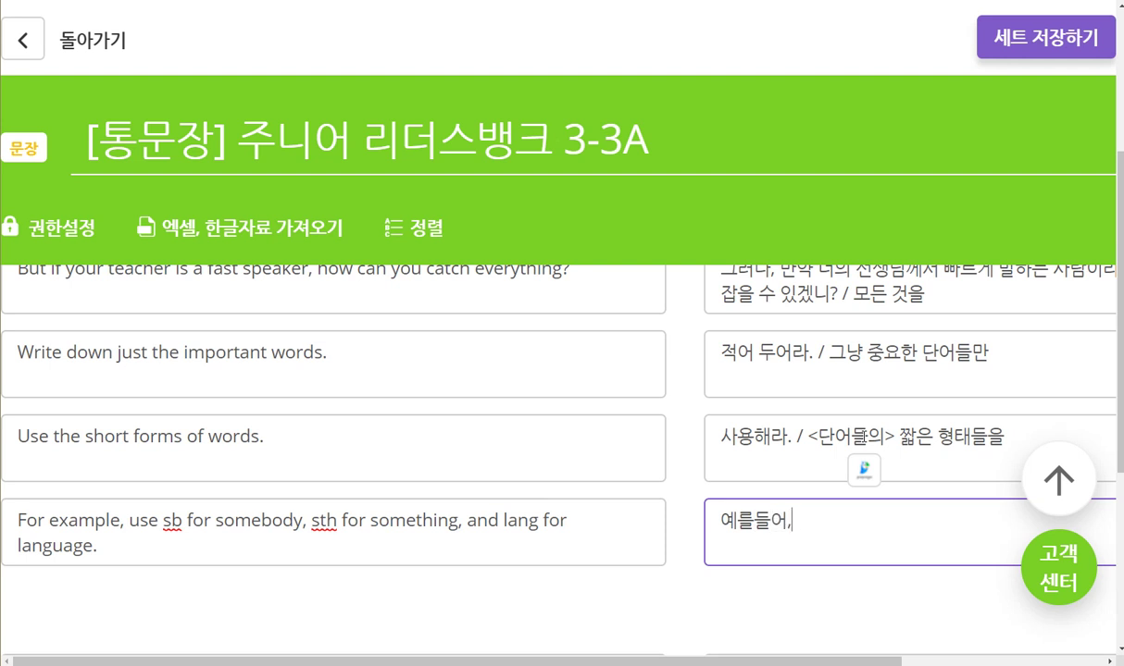
{"action": "type", "text": "용해라"}
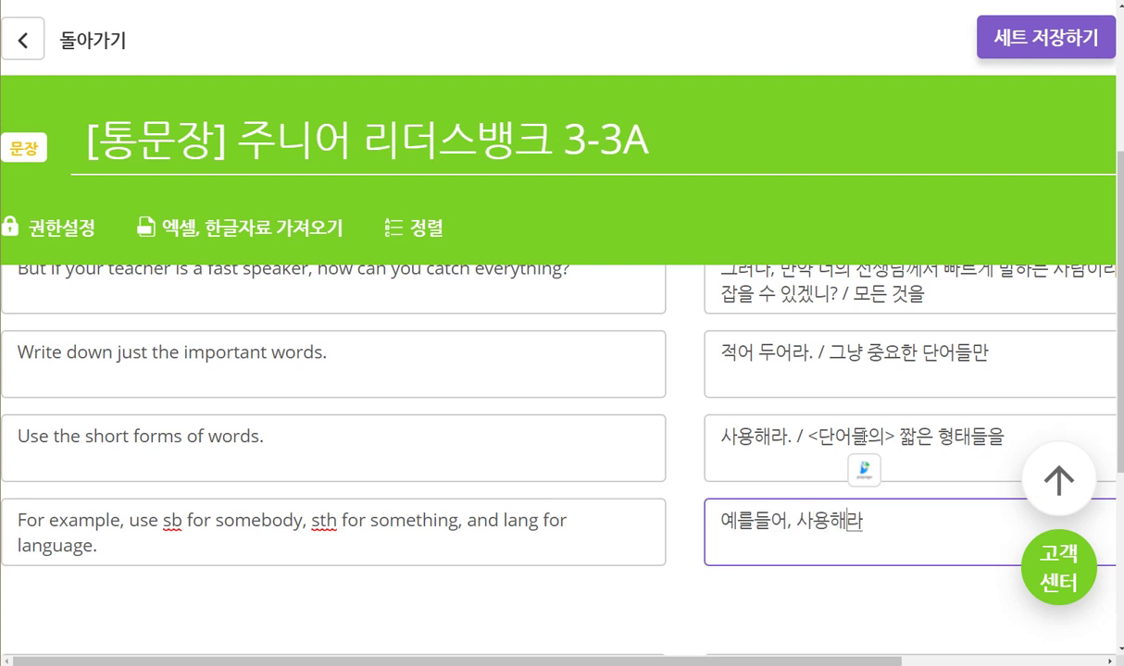
{"action": "type", "text": " / sb를 /"}
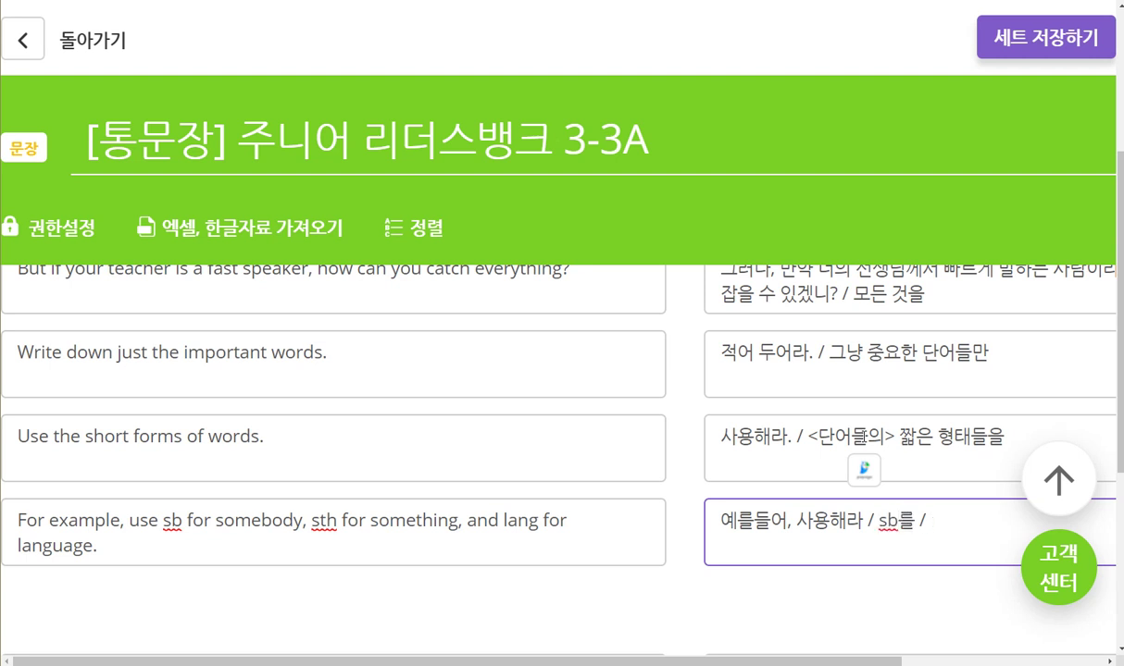
{"action": "type", "text": " 누"}
{"action": "type", "text": "군가 댓"}
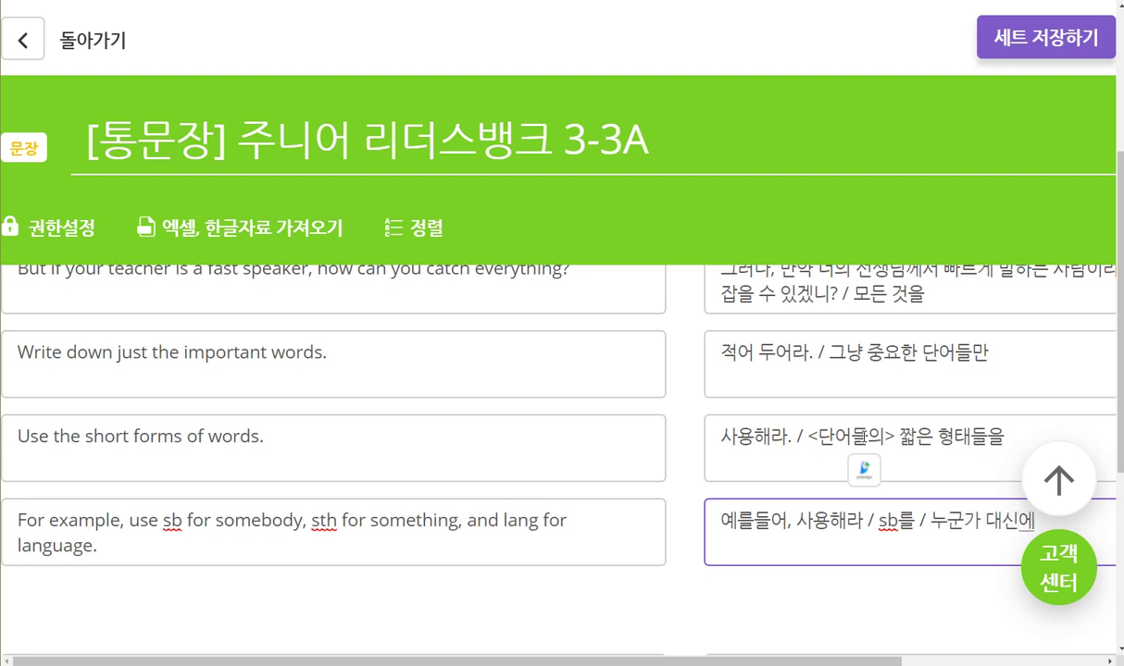
- Review the phrase "누군가 대신에" in the "For example" sentence's meaning
{"action": "key", "text": "shift+Left"}
{"action": "key", "text": "shift+Left"}
{"action": "key", "text": "shift+Left"}
{"action": "key", "text": "shift+Left"}
{"action": "key", "text": "shift+Left"}
{"action": "key", "text": "shift+Left"}
{"action": "key", "text": "shift+Left"}
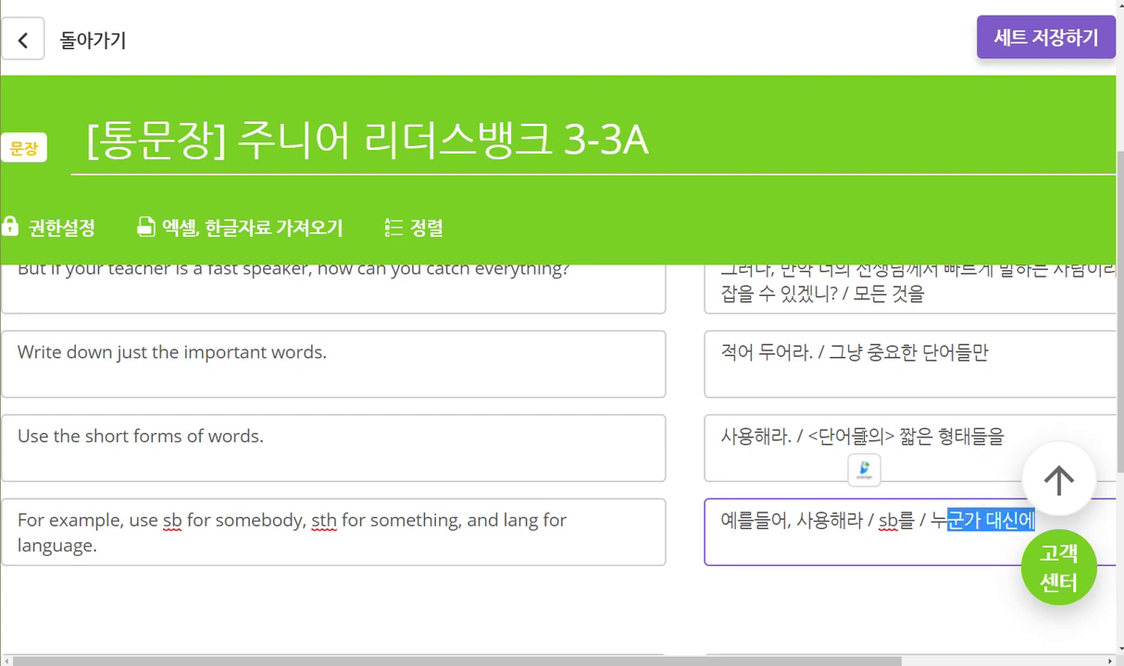
{"action": "key", "text": "Left"}
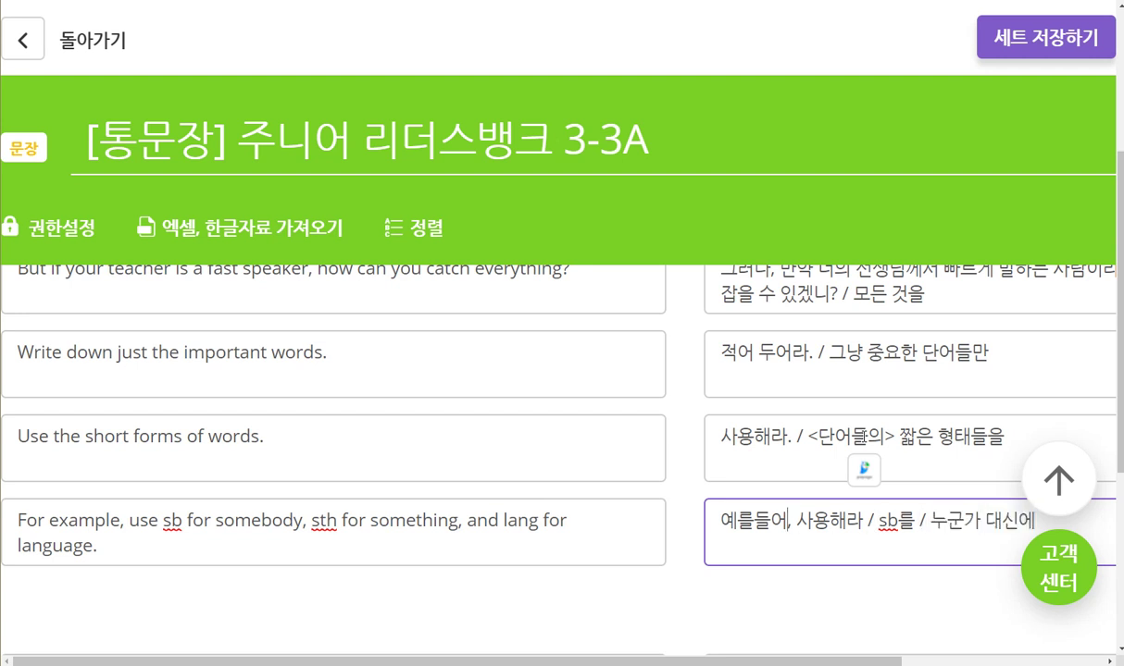
{"action": "left_click_drag", "start_coordinate": [931, 521], "coordinate": [1035, 520]}
- Append ", sth를 / 어떤것 대신에," to the "For example" sentence's meaning
{"action": "left_click", "coordinate": [1035, 520]}
{"action": "scroll", "coordinate": [529, 445], "scroll_direction": "down", "scroll_amount": 2}
{"action": "scroll", "coordinate": [529, 444], "scroll_direction": "right", "scroll_amount": 3}
{"action": "type", "text": "sth"}
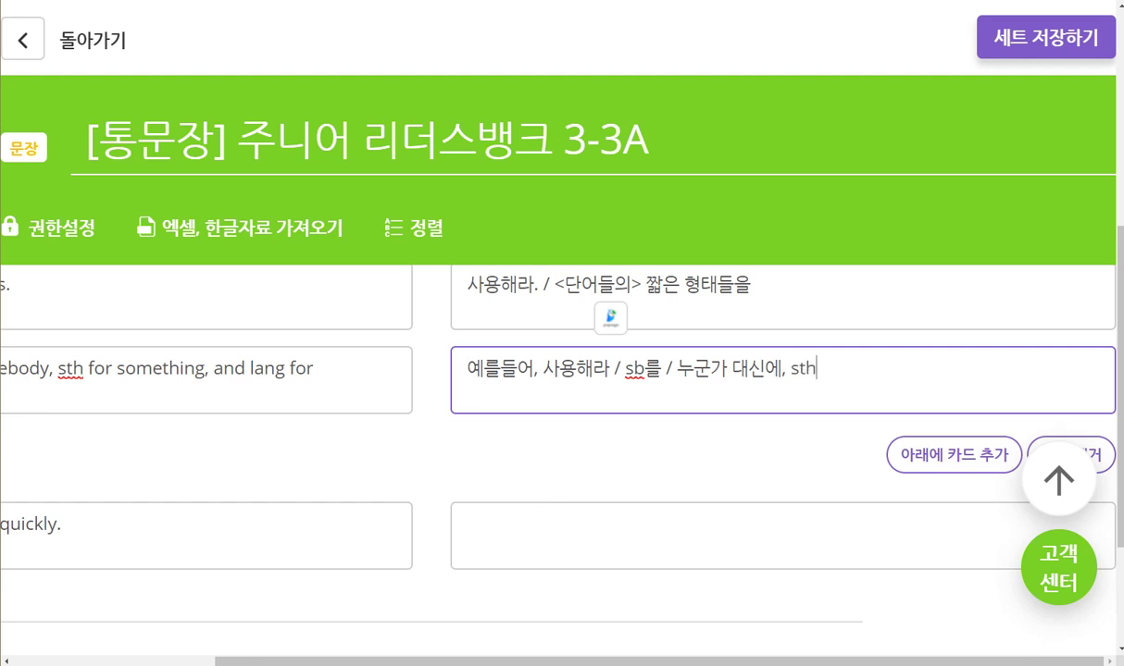
{"action": "type", "text": "를 /"}
{"action": "type", "text": " djE"}
{"action": "key", "text": "BackSpace"}
{"action": "key", "text": "BackSpace"}
{"action": "key", "text": "BackSpace"}
{"action": "key", "text": "Hangul"}
{"action": "type", "text": "어떤것 대"}
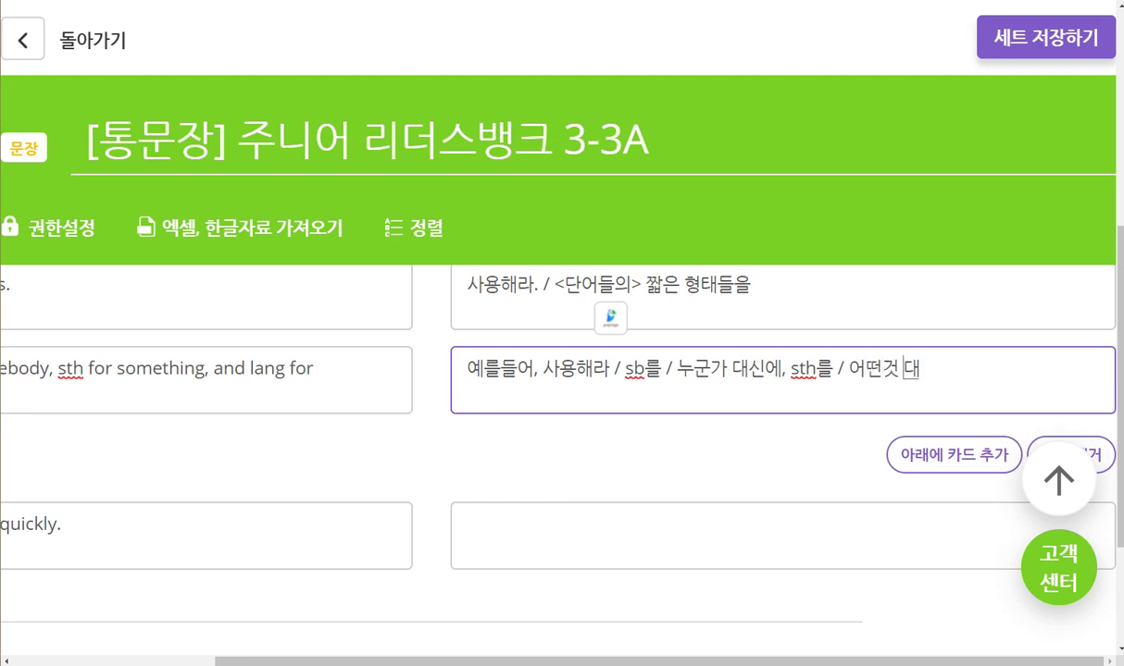
{"action": "type", "text": "신에, lng"}
- Finish the "For example" sentence's meaning with "lang을 / 언어 대신에"
{"action": "key", "text": "BackSpace"}
{"action": "key", "text": "BackSpace"}
{"action": "type", "text": "ang을 /"}
{"action": "key", "text": "Return"}
{"action": "type", "text": "djsdj"}
{"action": "key", "text": "BackSpace"}
{"action": "key", "text": "BackSpace"}
{"action": "key", "text": "BackSpace"}
{"action": "key", "text": "BackSpace"}
{"action": "key", "text": "BackSpace"}
{"action": "type", "text": "언어 대신에"}
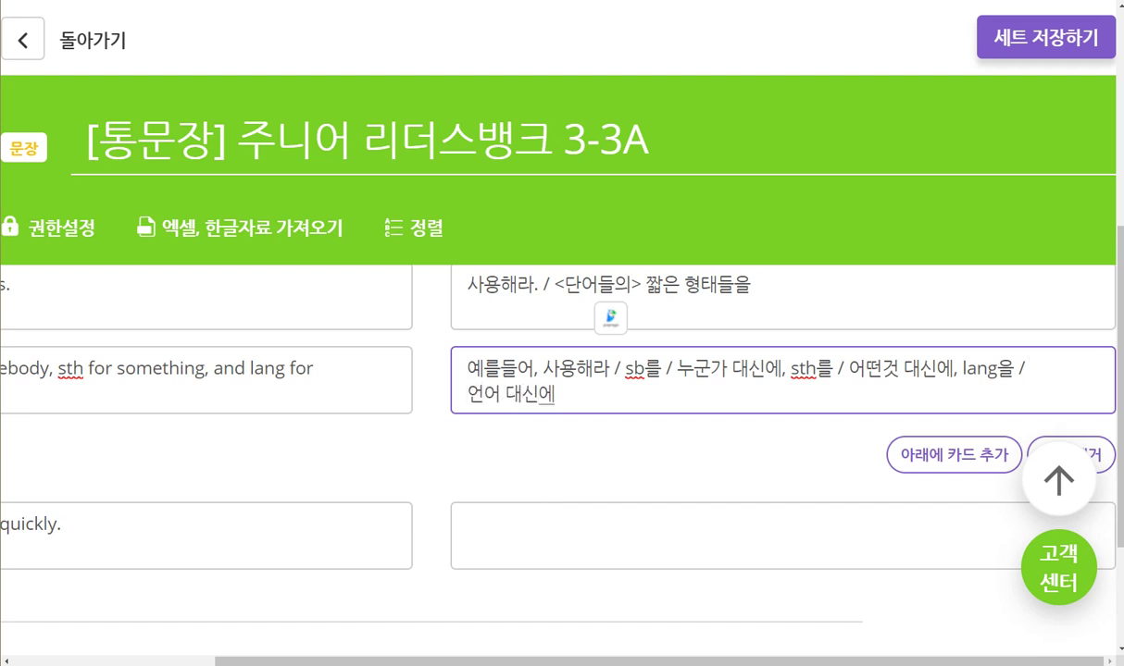
- Space the opening words of the "For example" sentence's meaning as "예를 들어" and insert "그리고" before "lang을"
{"action": "left_click", "coordinate": [501, 368]}
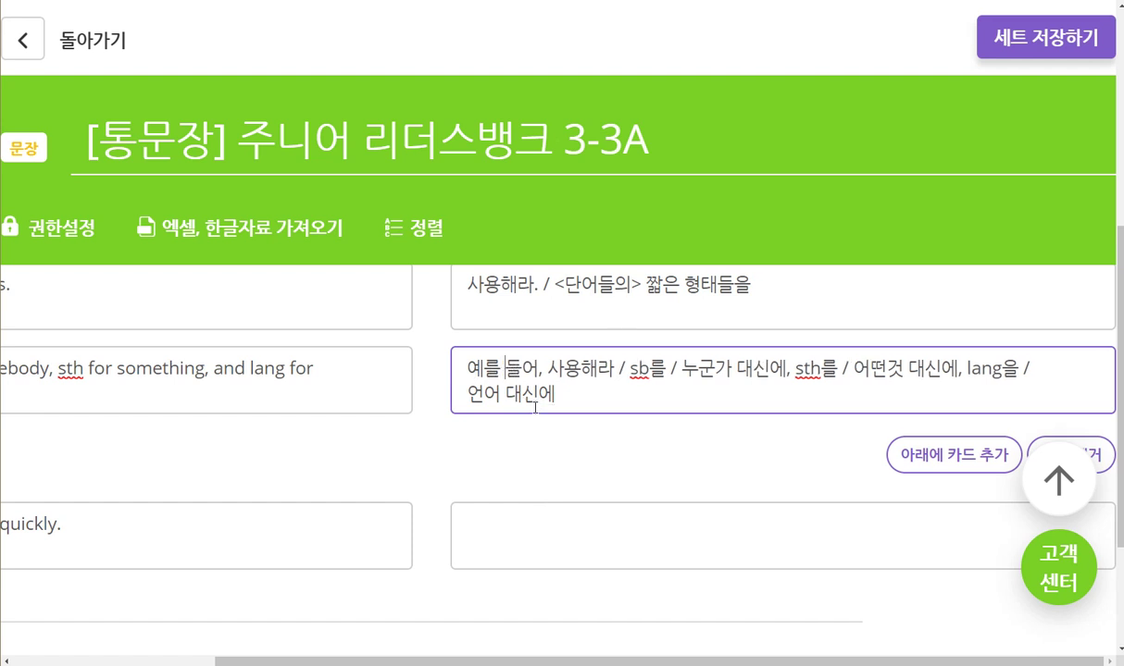
{"action": "left_click_drag", "start_coordinate": [563, 369], "coordinate": [629, 402]}
{"action": "left_click", "coordinate": [992, 369]}
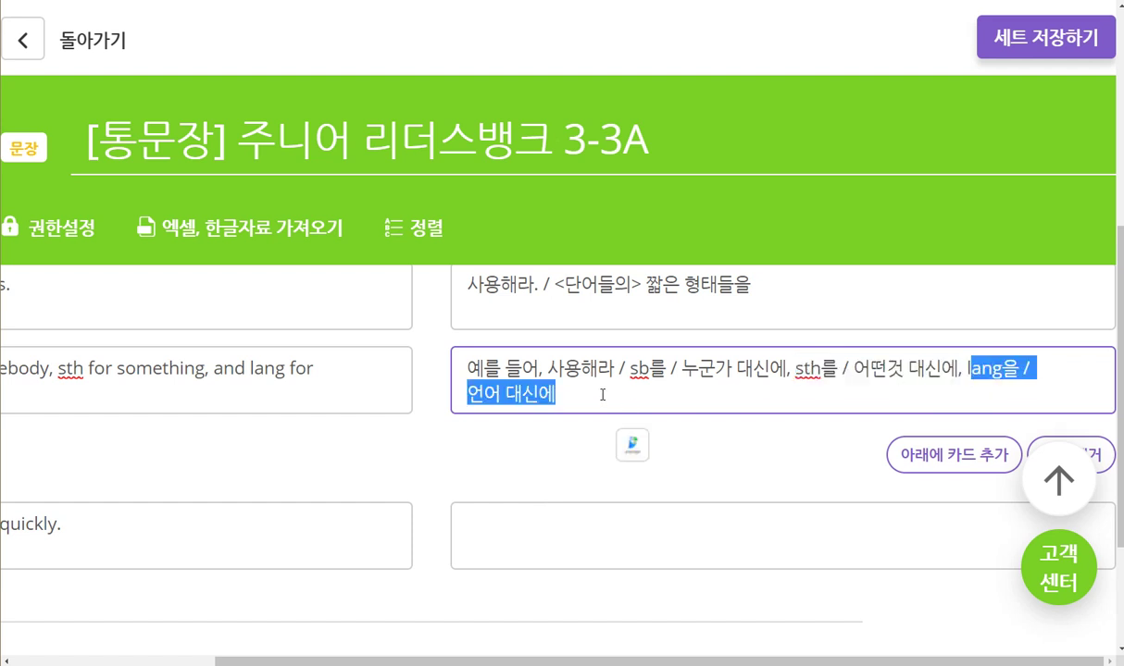
{"action": "left_click", "coordinate": [966, 369]}
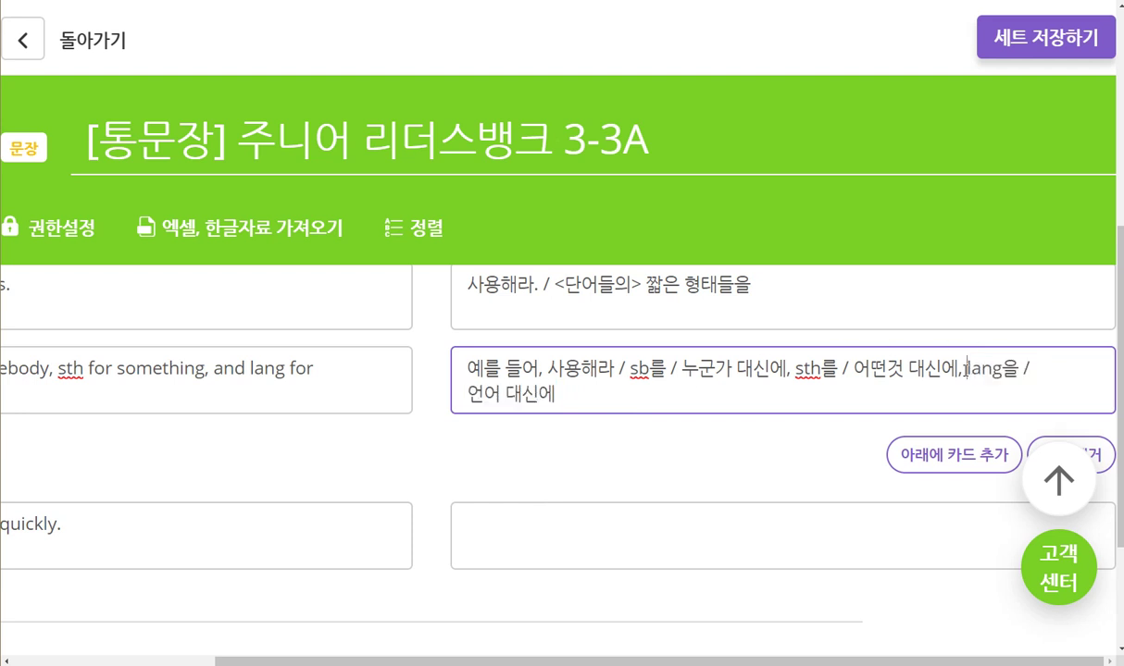
{"action": "type", "text": "그리고"}
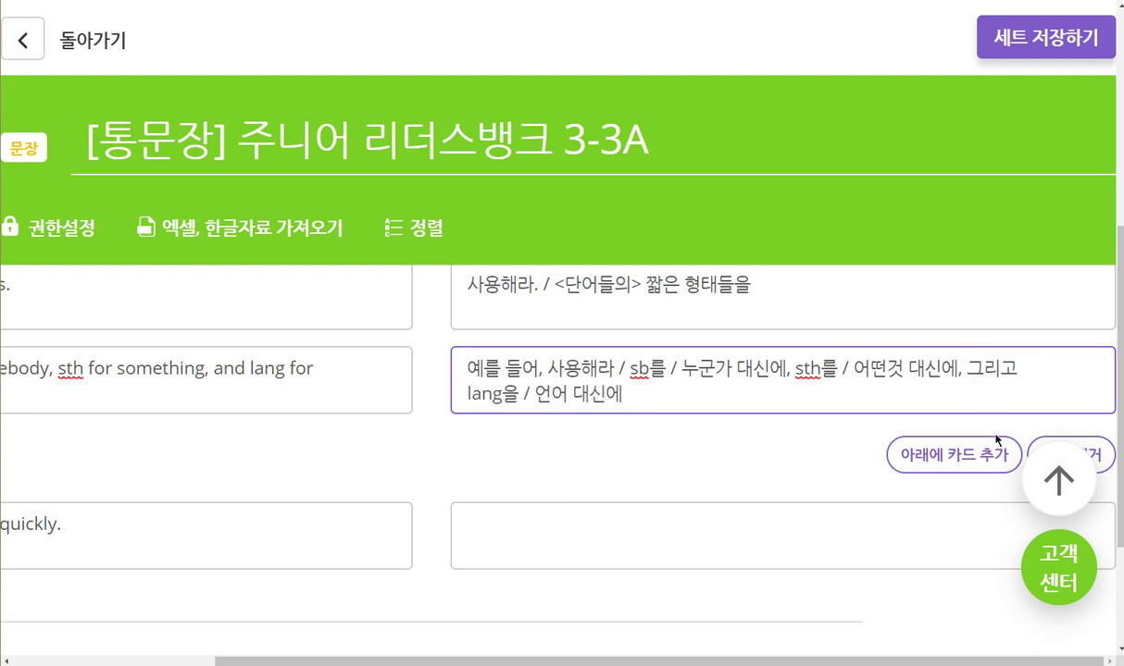
- Enter "이런 식으로 / 너는 필기 할 수 있다. / 빨리" as the meaning of "This way you can take notes quickly."
{"action": "key", "text": "Tab"}
{"action": "key", "text": "Tab"}
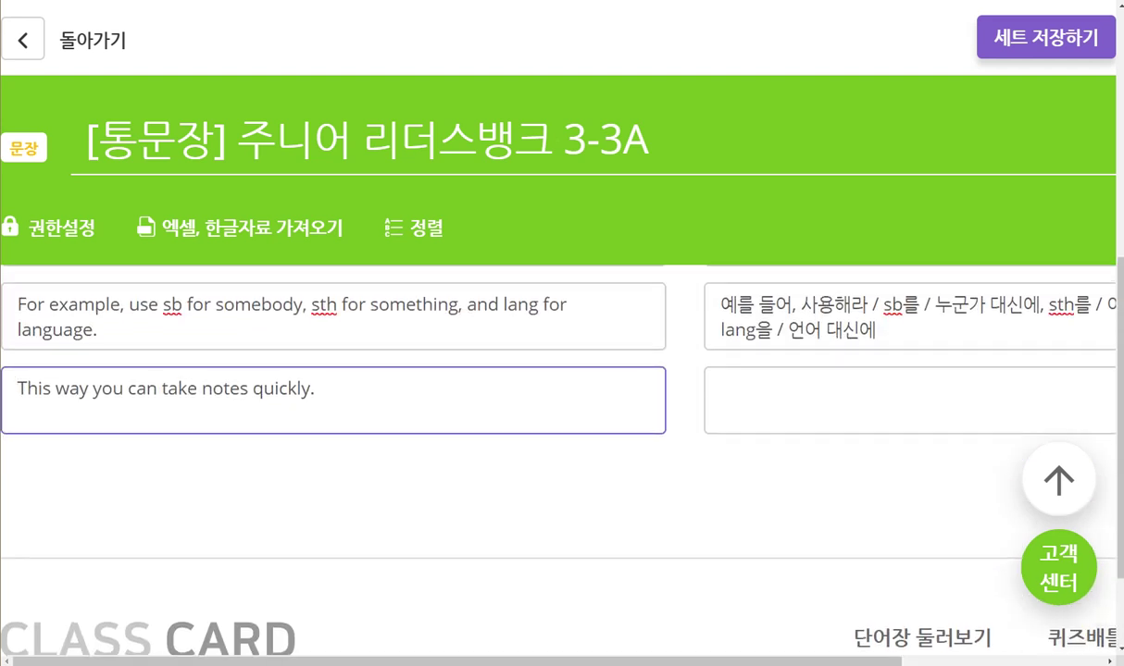
{"action": "key", "text": "Tab"}
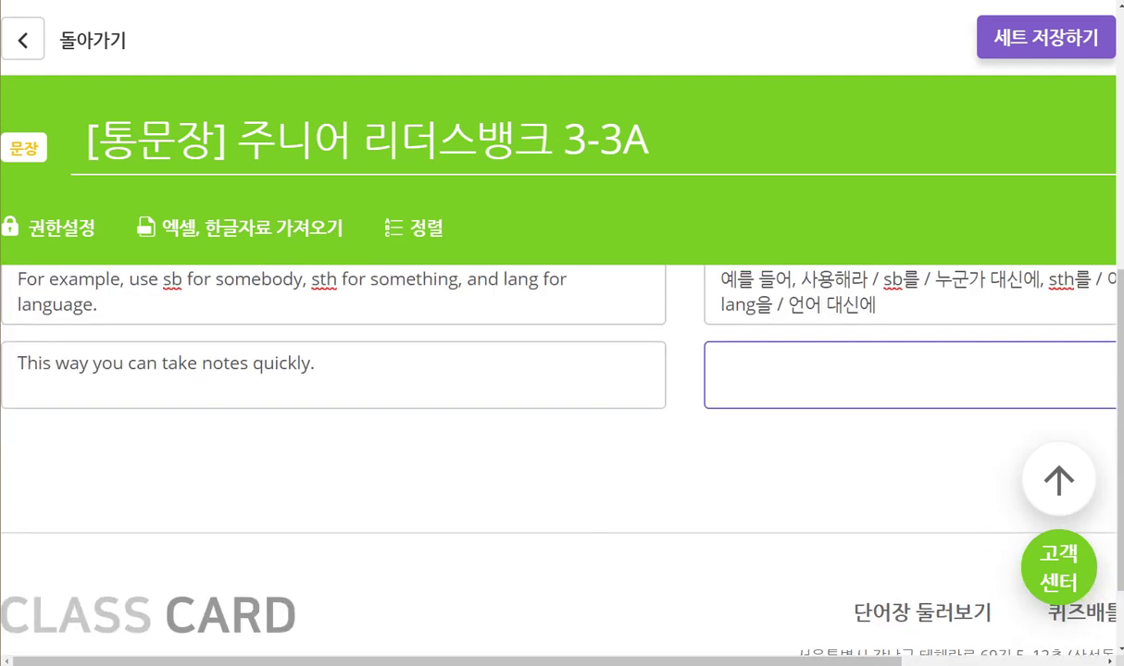
{"action": "type", "text": "이런 식으로 / 너는 필기"}
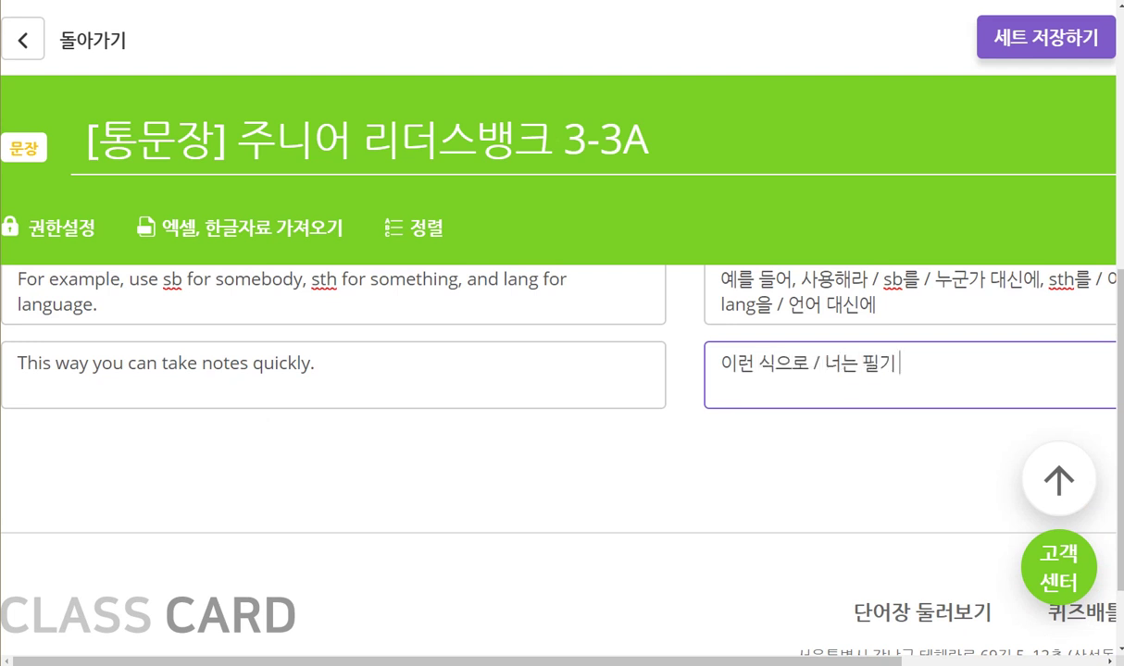
{"action": "type", "text": " 할 수 있다. /"}
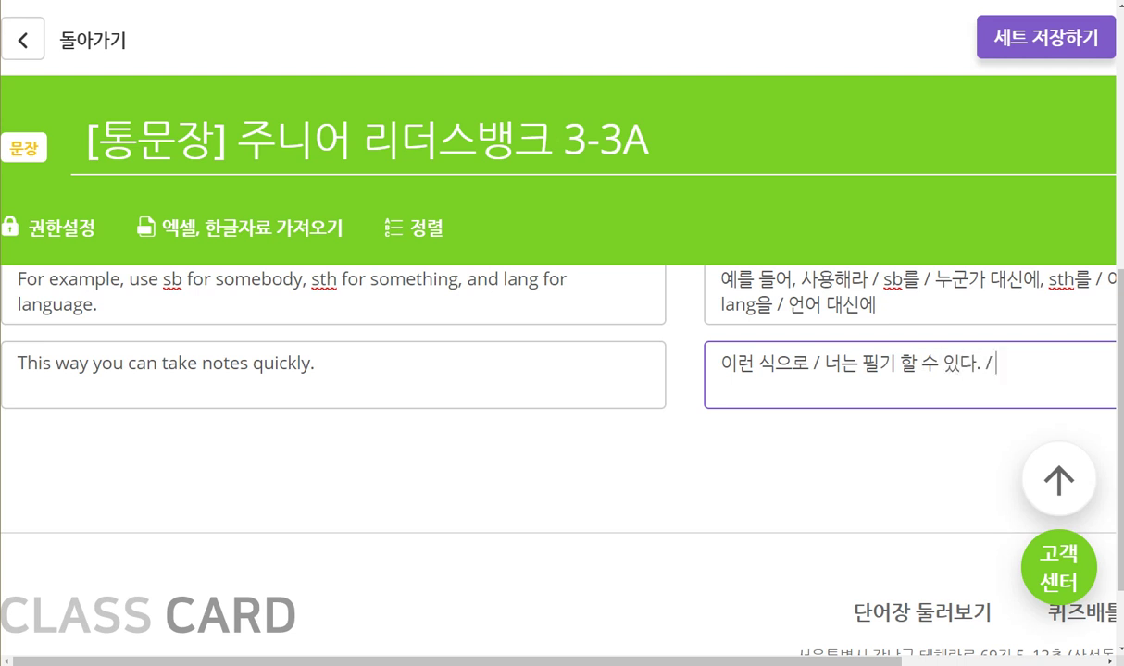
{"action": "type", "text": " 빨리"}
- Save the sentence set and complete its creation
{"action": "left_click", "coordinate": [1023, 42]}
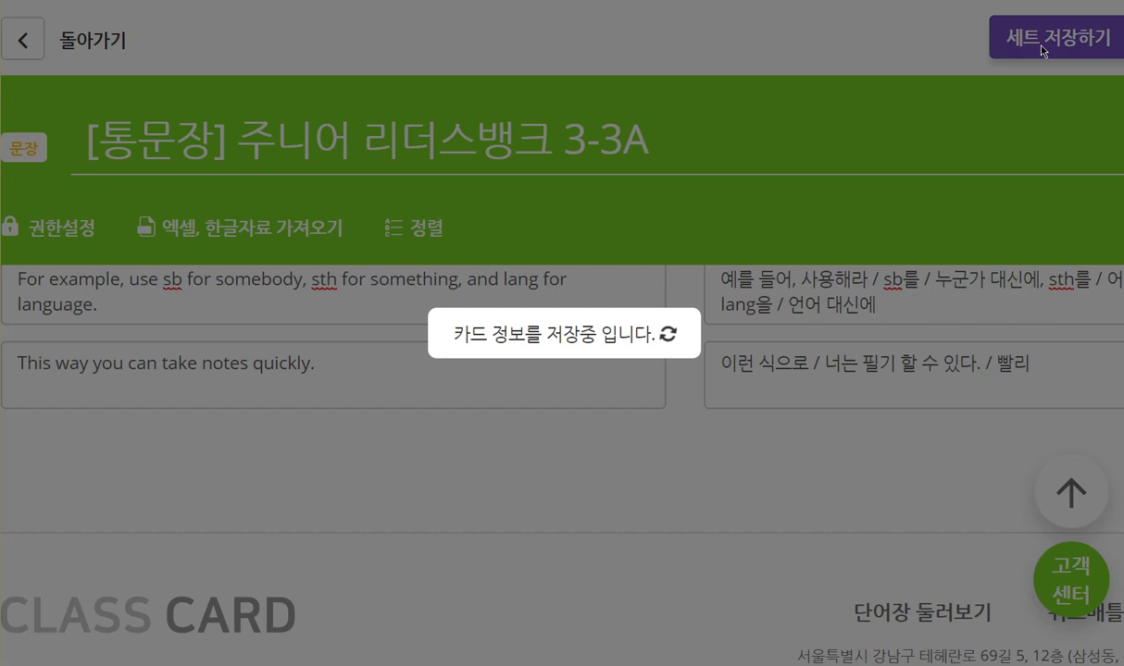
{"action": "left_click", "coordinate": [515, 377]}
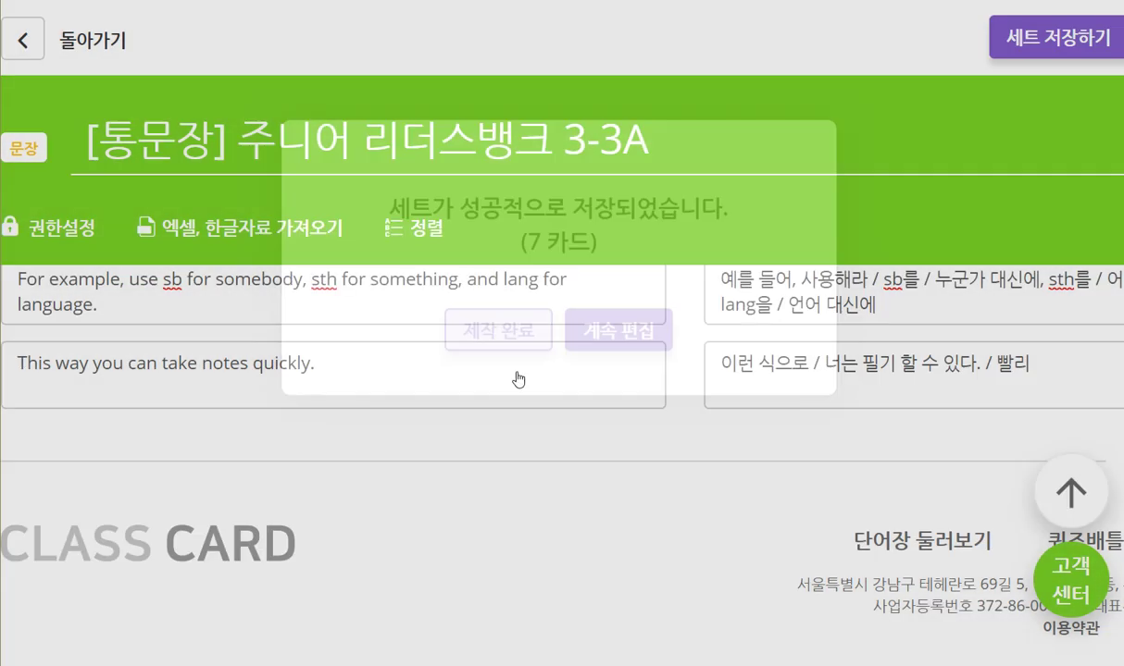
{"action": "scroll", "coordinate": [718, 419], "scroll_direction": "down", "scroll_amount": 2}
{"action": "left_click", "coordinate": [696, 597]}
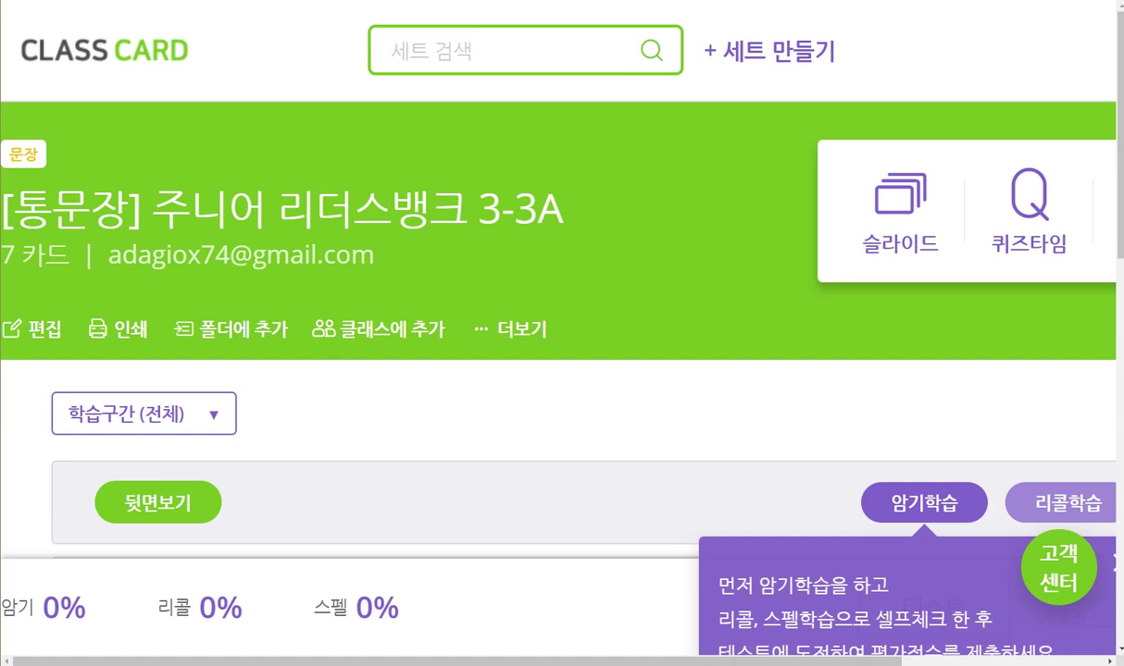
- Switch to the OneNote lesson page with the annotated reading passage
{"action": "key", "text": "alt+Tab"}
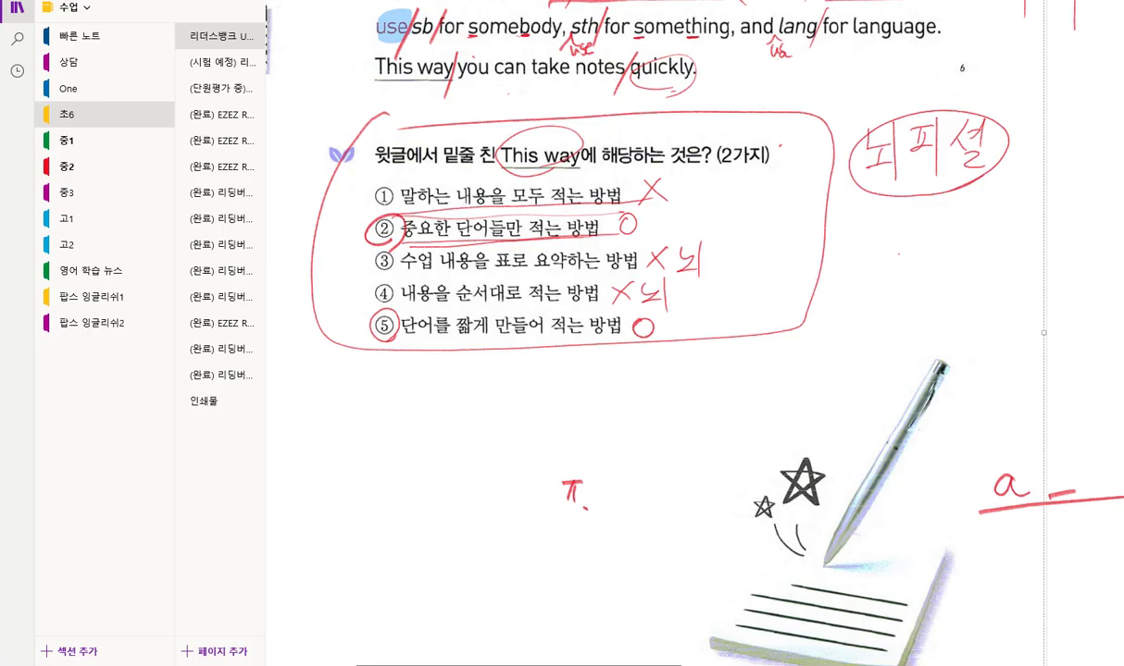